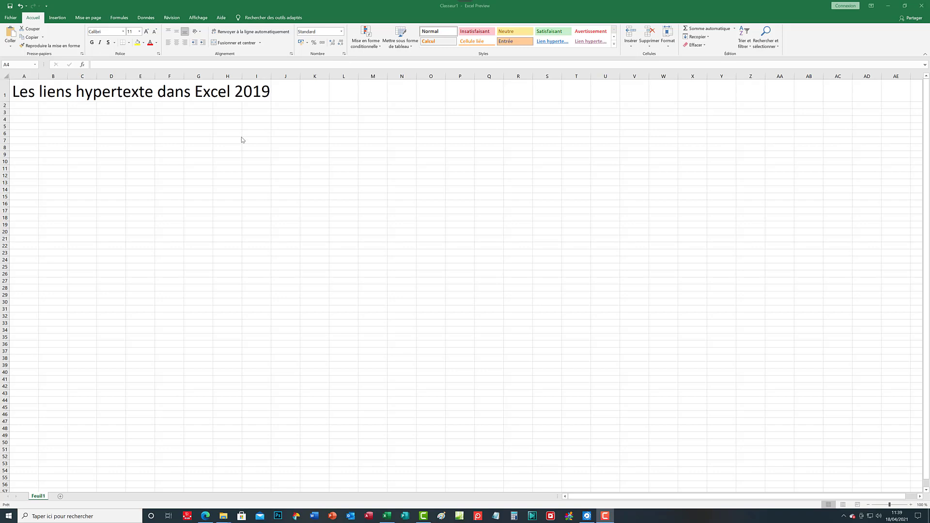
click(29, 112)
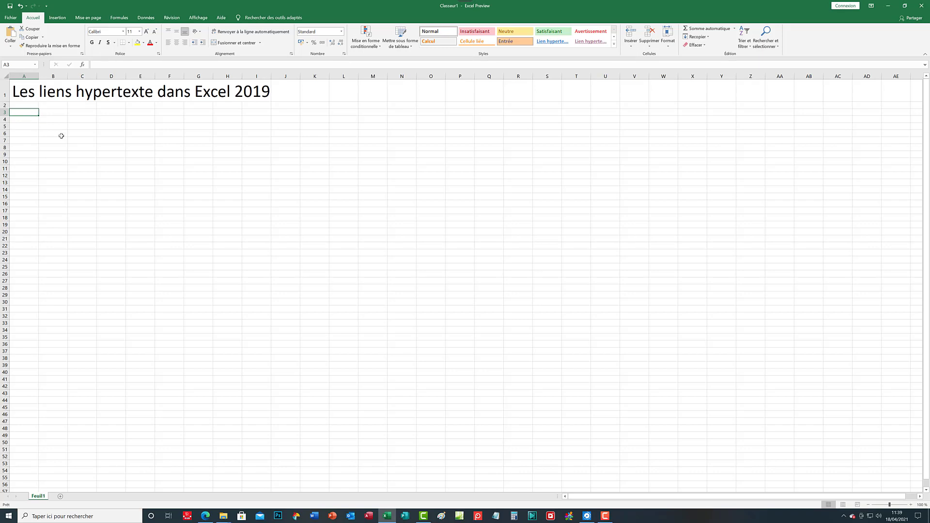
text(htt)
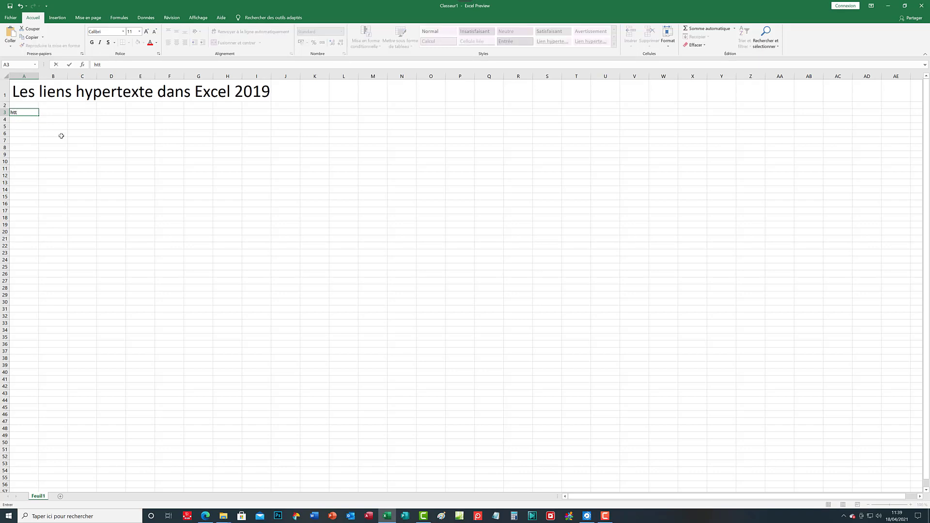
text(p://)
text(www.lequipe.fr)
key(Return)
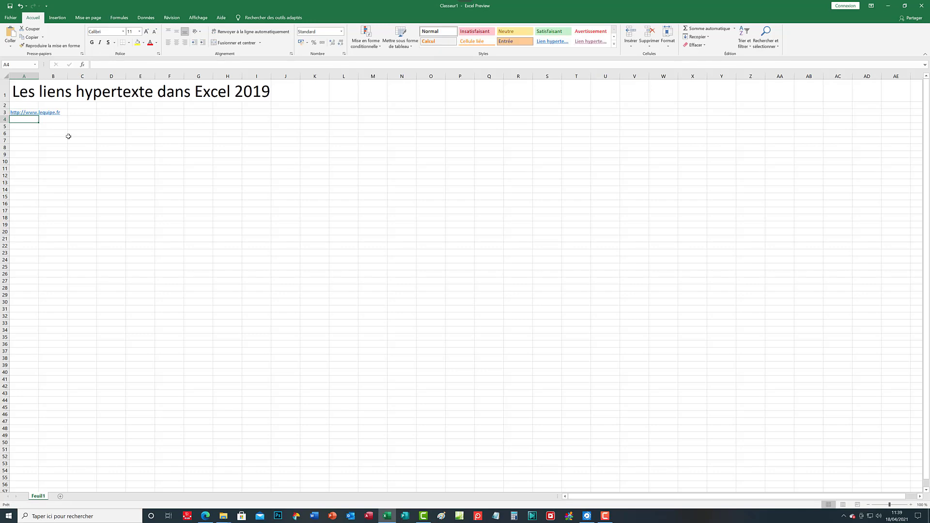
Follow the hyperlink in cell A3 to view the website, and return to the workbook
click(28, 113)
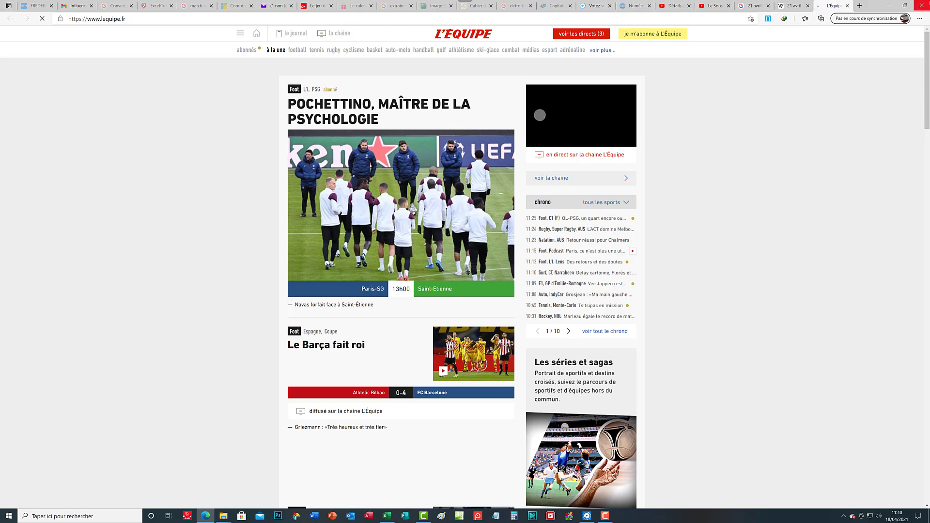
click(889, 5)
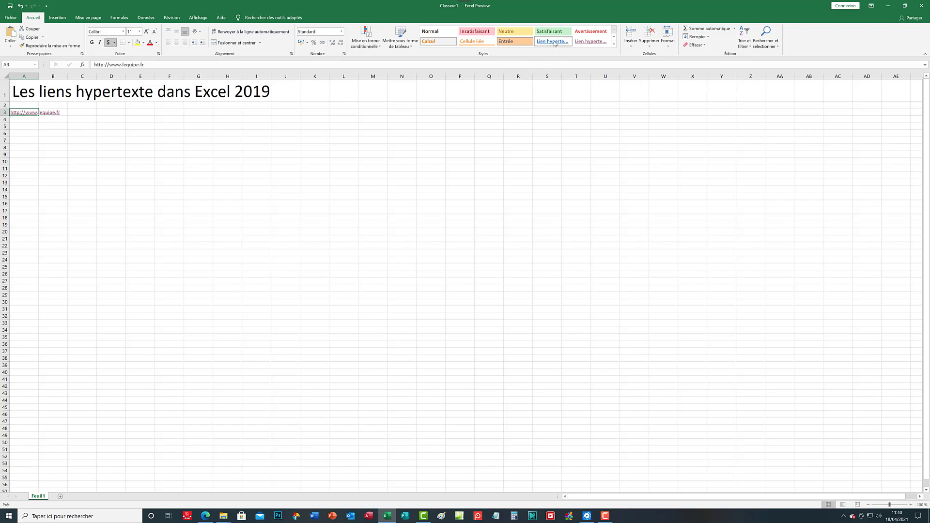
Try the Lien hypertexte cell style on cell A3, and undo back to plain address text
click(614, 44)
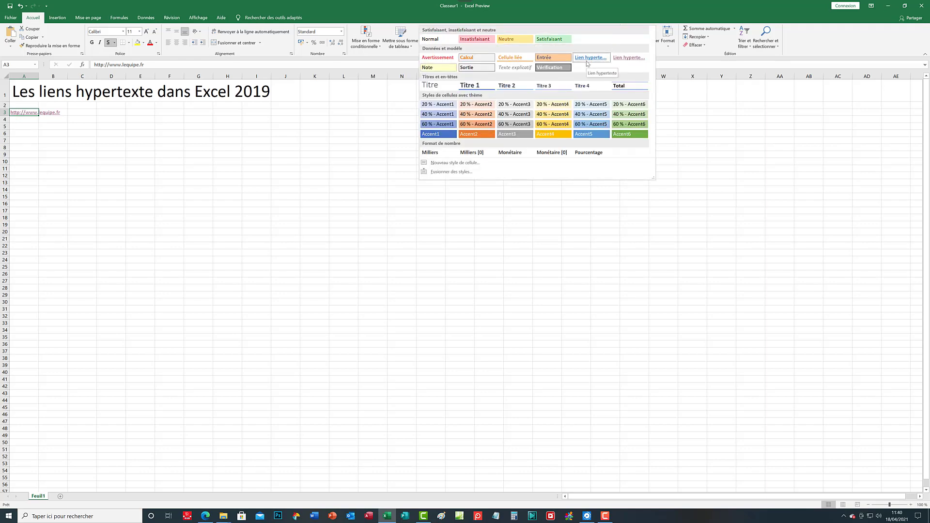
click(587, 60)
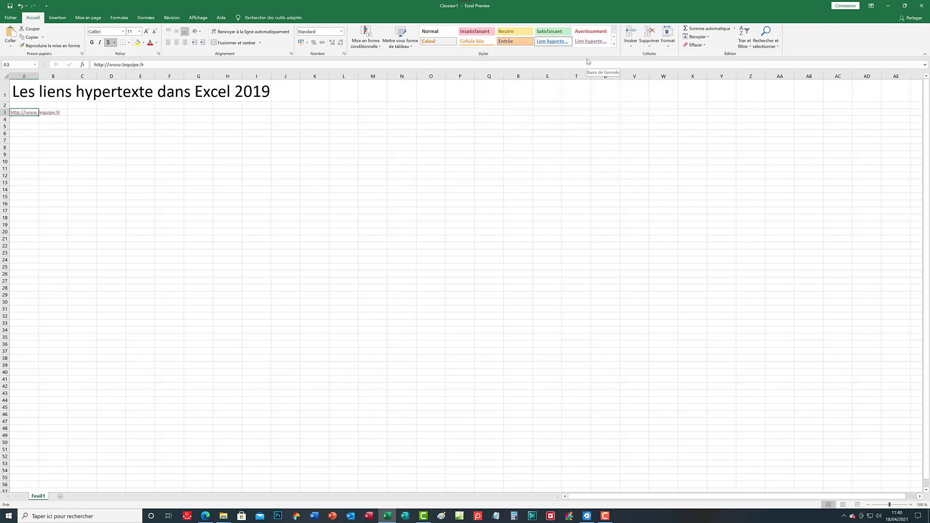
click(20, 7)
click(19, 7)
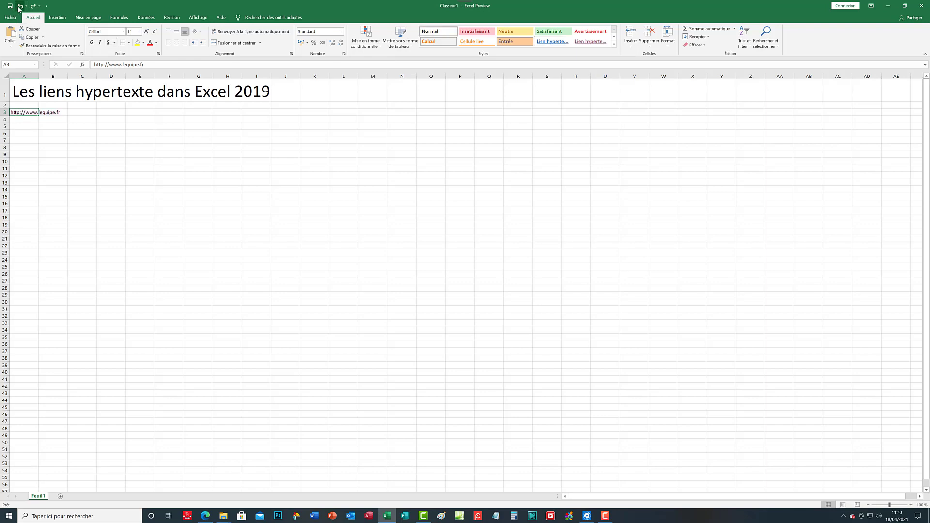
click(41, 153)
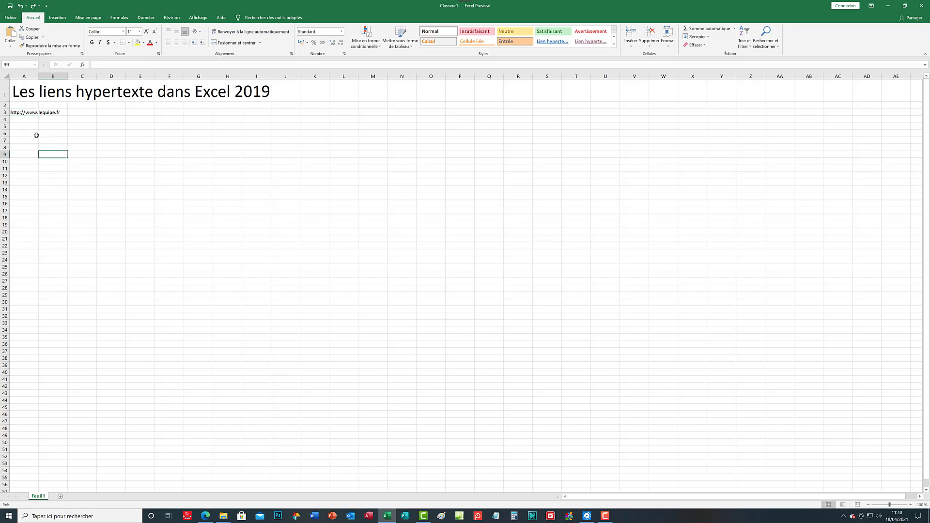
Redo the automatic hyperlink on the address in cell A3
click(27, 112)
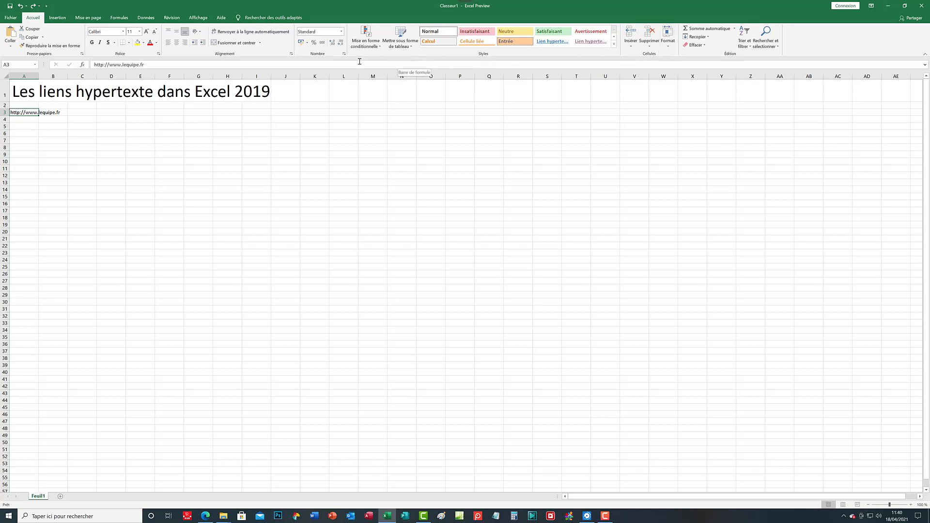
click(32, 6)
click(50, 125)
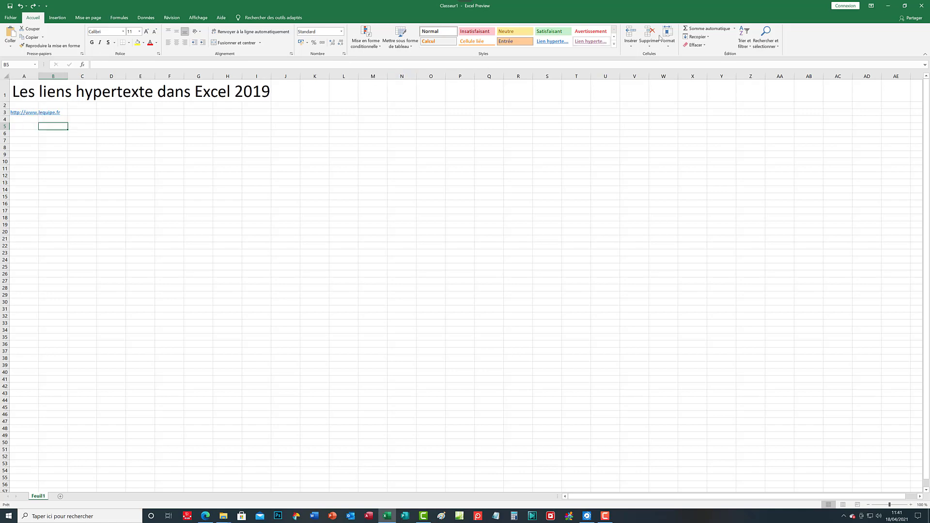
Look over the Effacer options, and follow the link in cell A3 before returning to the workbook
click(704, 45)
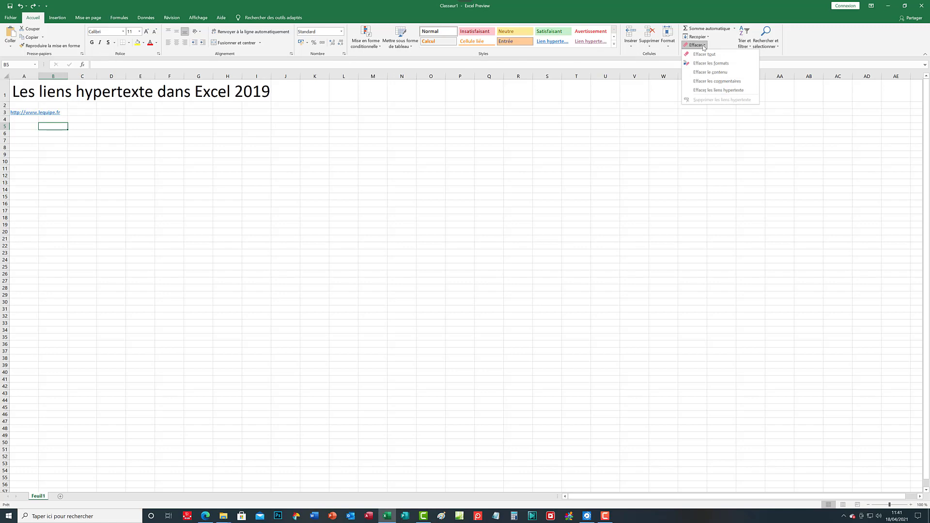
click(22, 115)
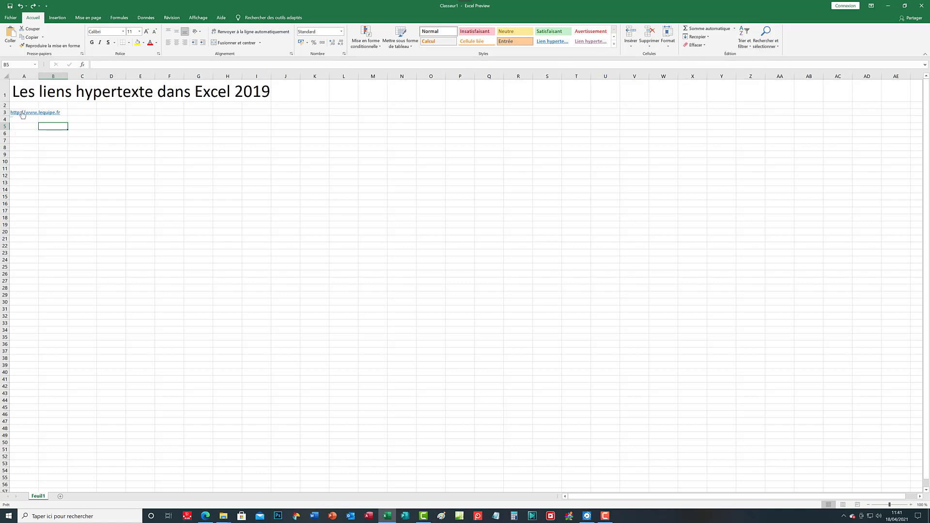
click(23, 160)
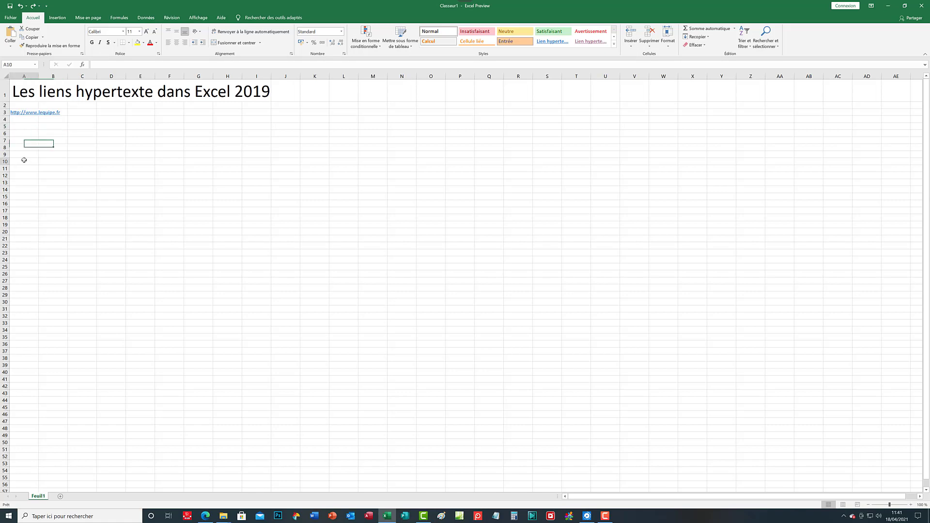
click(27, 115)
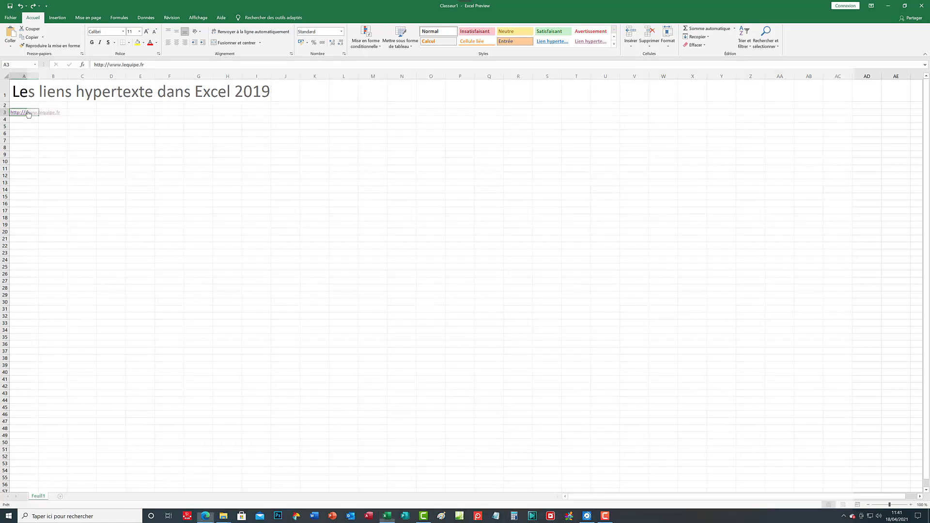
click(27, 115)
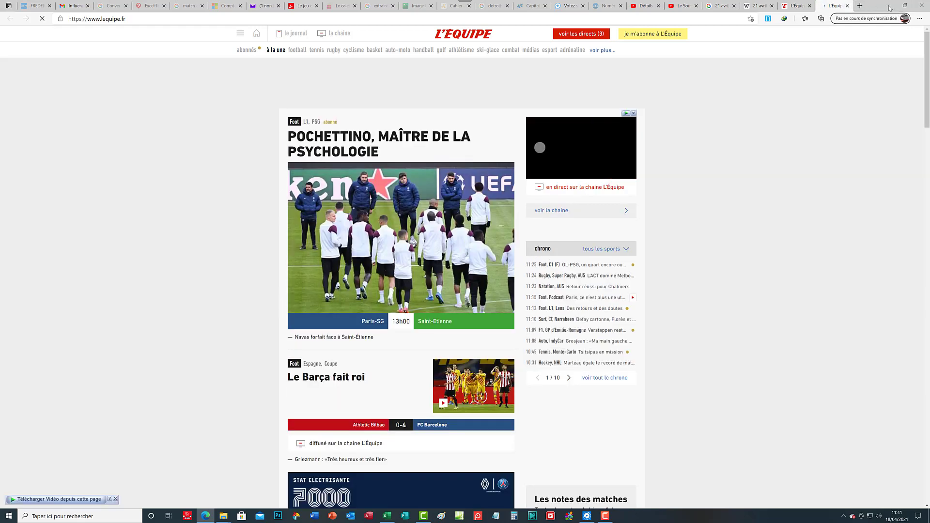
click(890, 6)
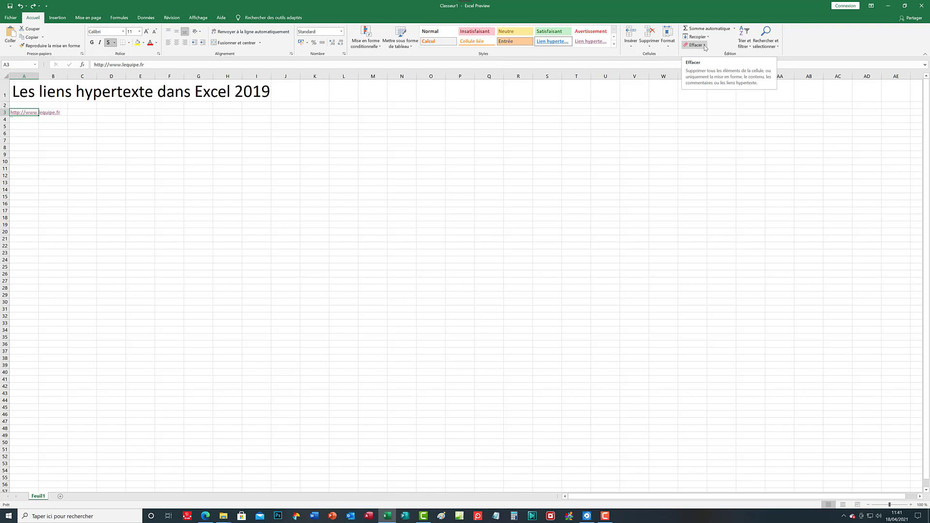
Clear the hyperlink from cell A3 with Effacer les liens hypertexte, including its formatting
click(705, 47)
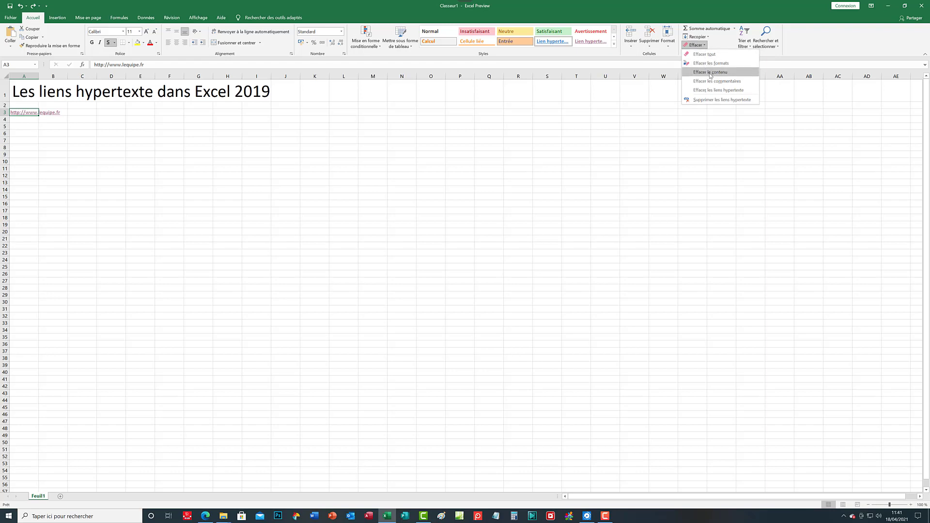
click(718, 91)
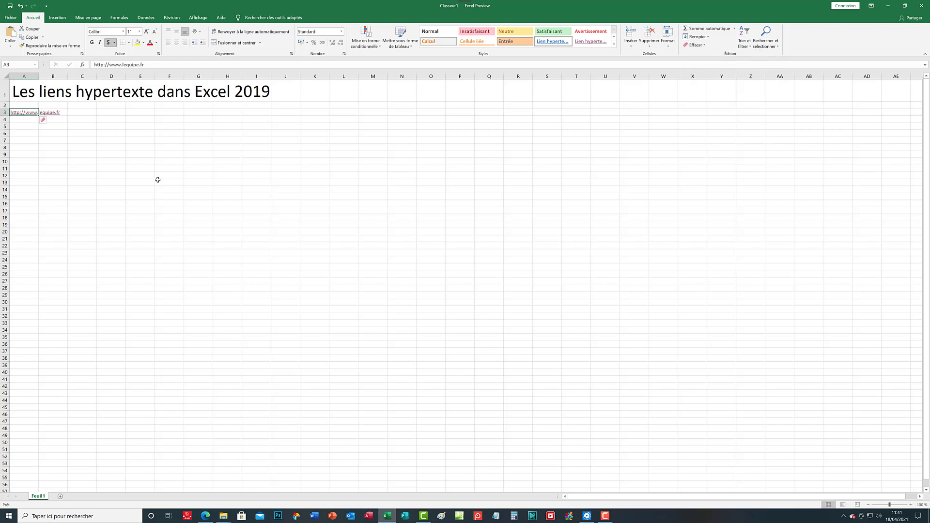
click(50, 121)
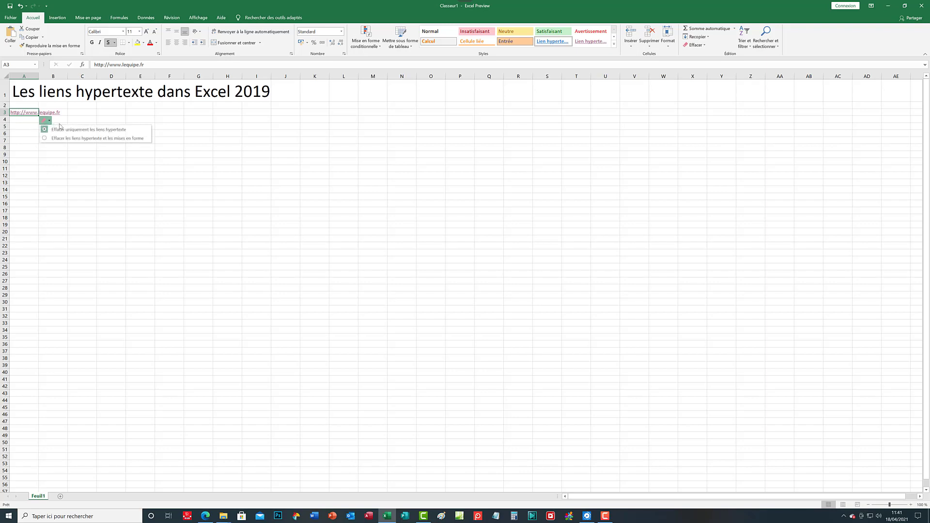
click(82, 140)
click(58, 139)
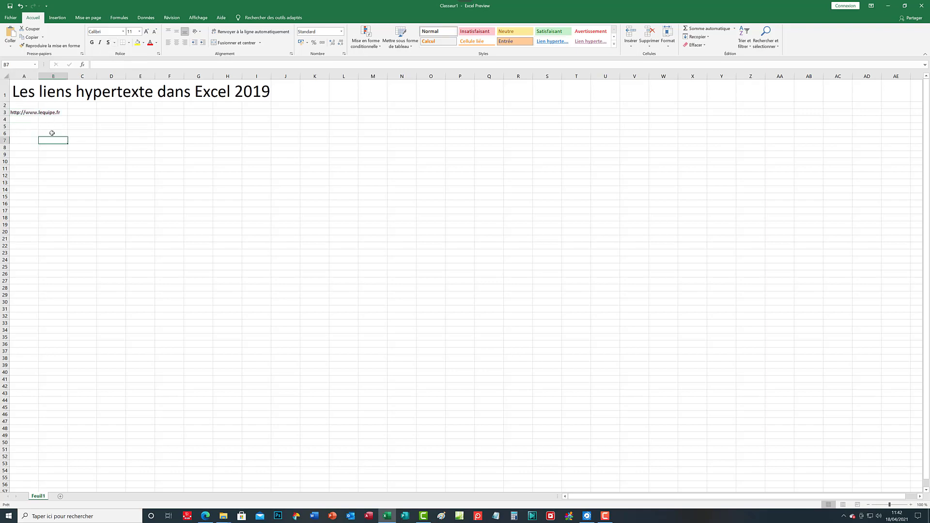
Undo the clearing of cell A3, and erase only its hyperlink while keeping the link formatting
click(20, 112)
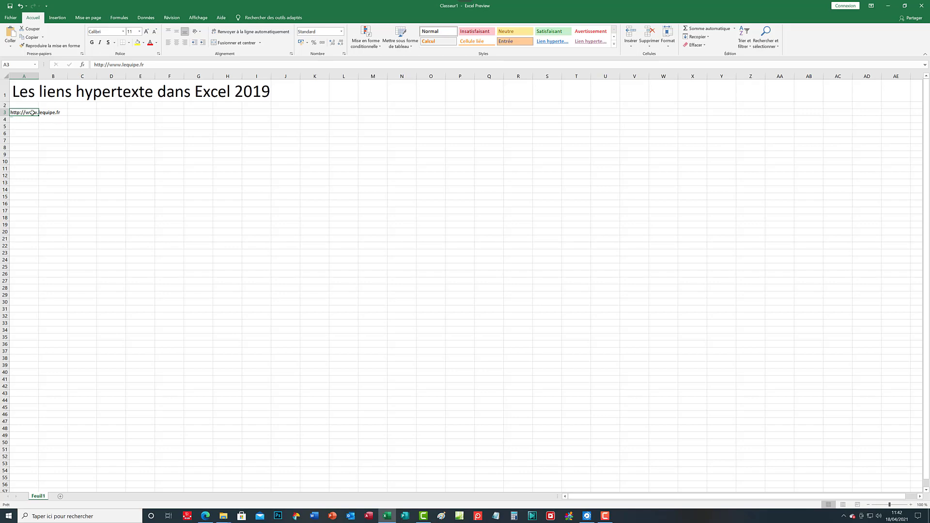
click(21, 6)
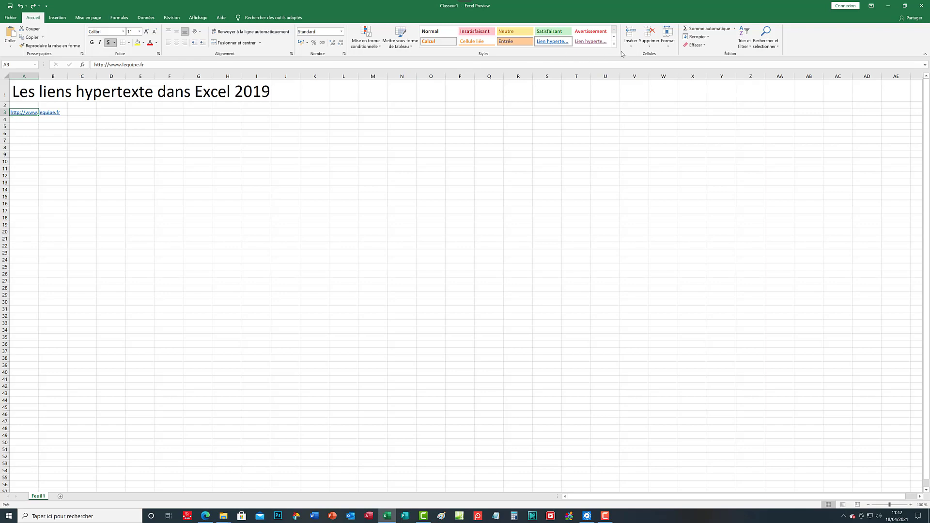
click(705, 45)
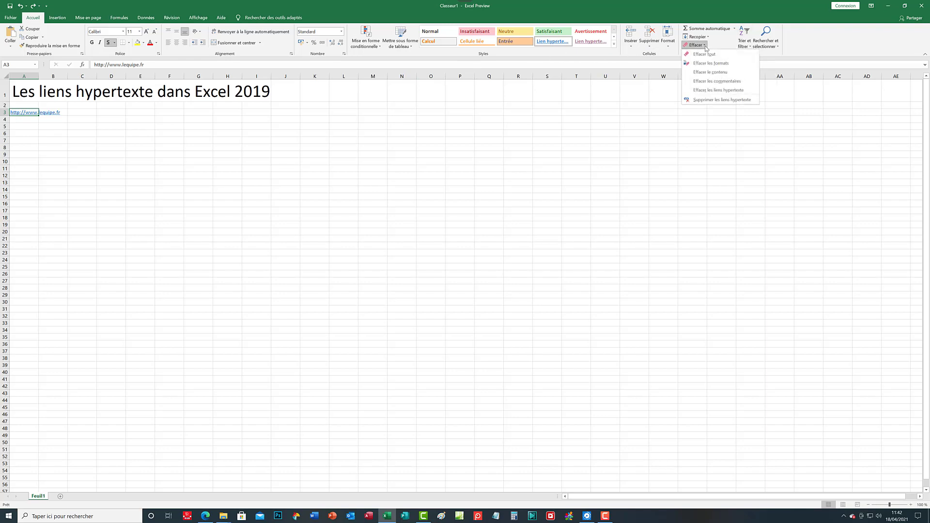
click(712, 91)
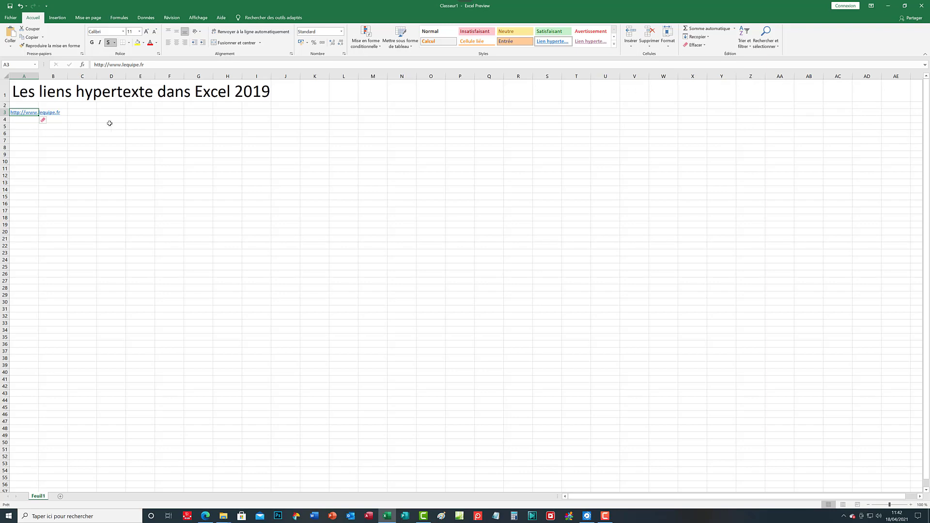
click(50, 121)
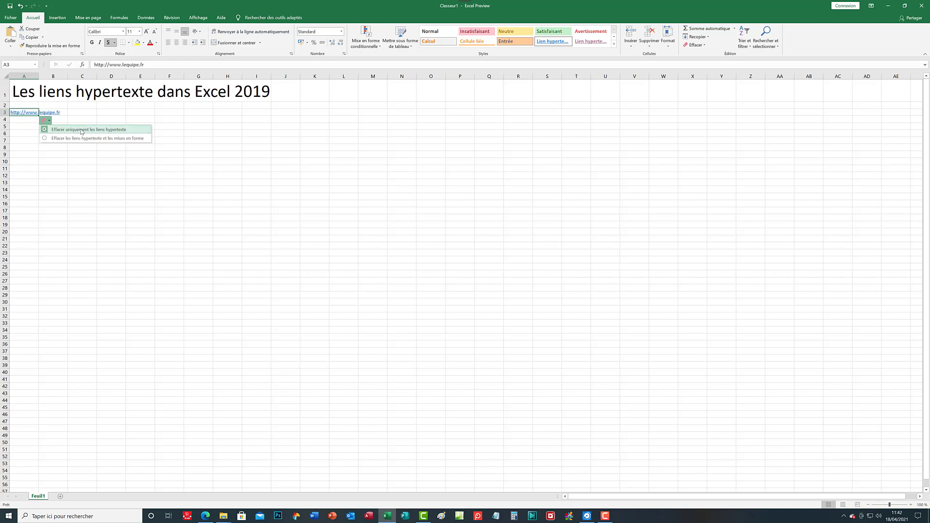
click(81, 130)
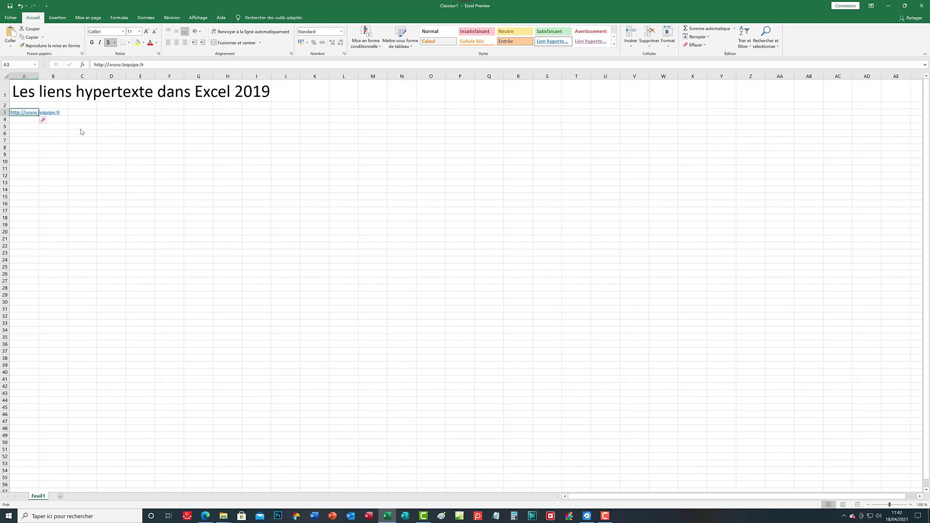
click(59, 131)
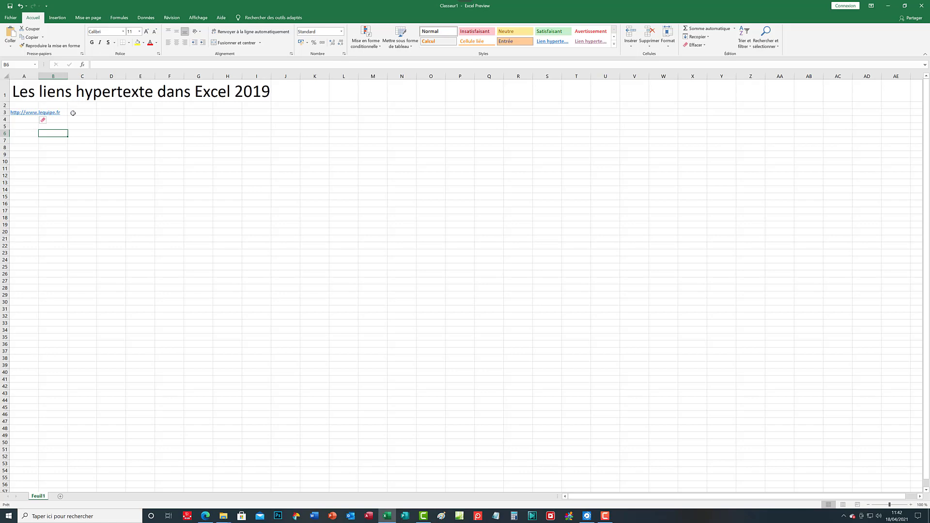
Examine the Effacer options offered for cell A3, including Supprimer les liens hypertexte
click(35, 112)
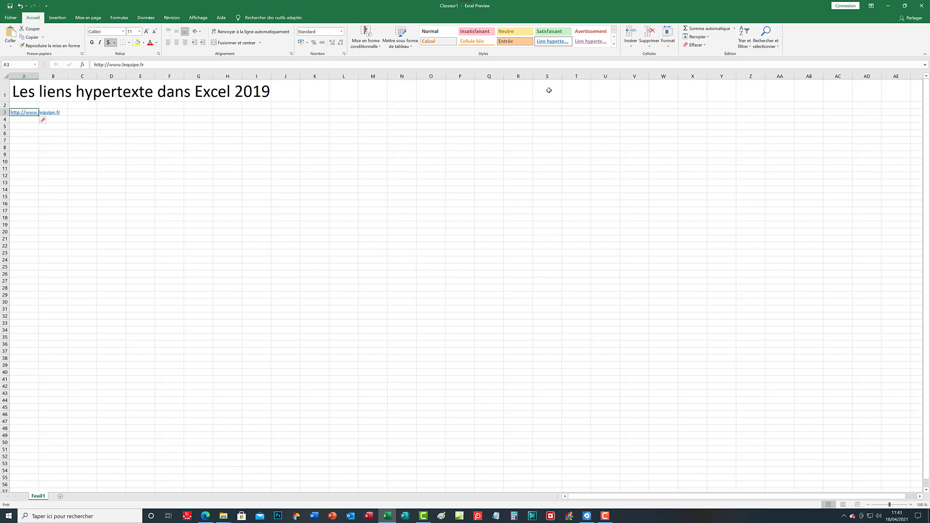
click(705, 46)
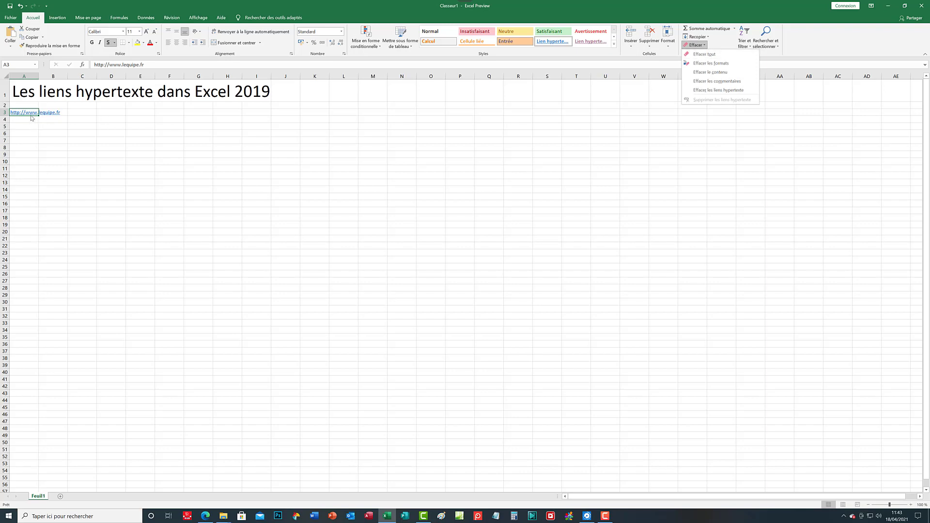
click(54, 126)
click(53, 138)
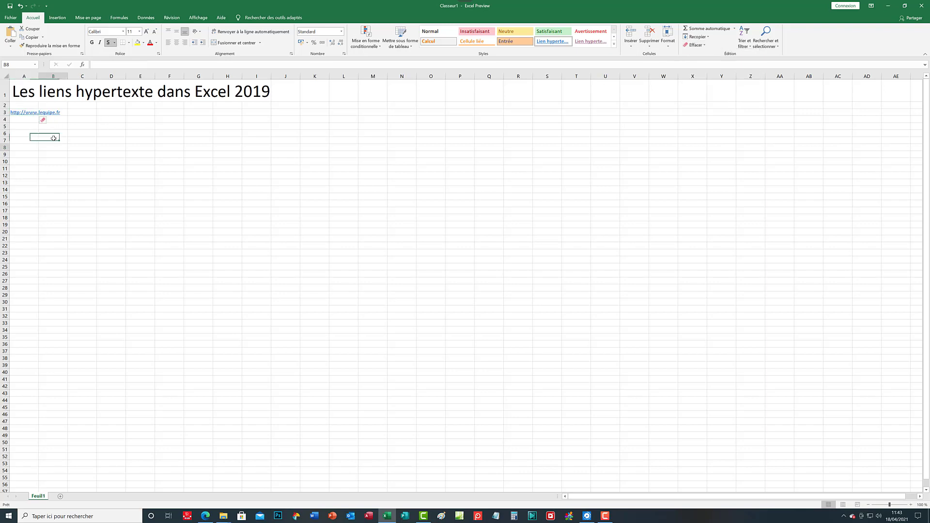
click(25, 112)
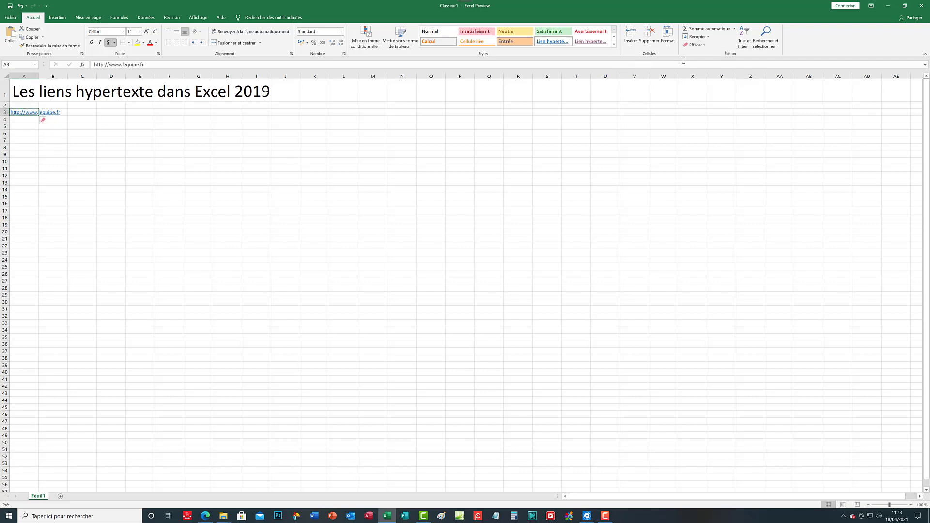
click(703, 45)
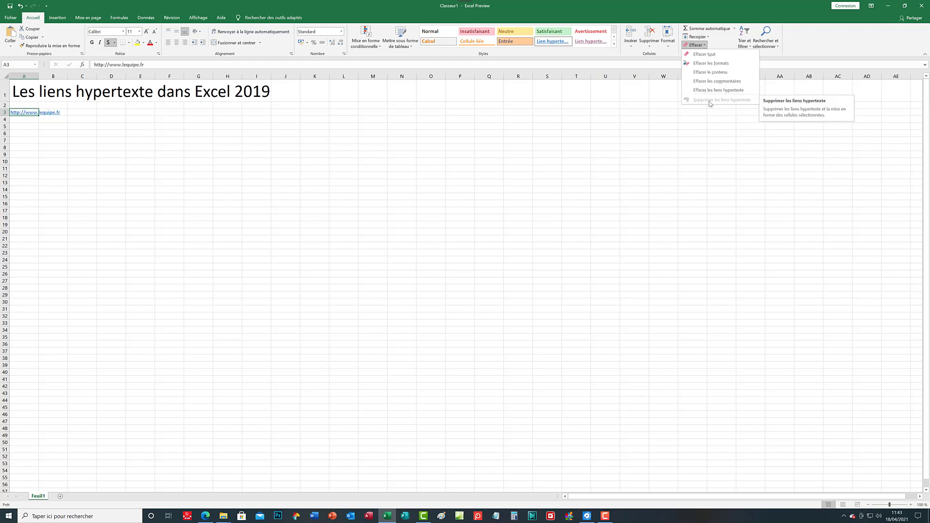
click(389, 178)
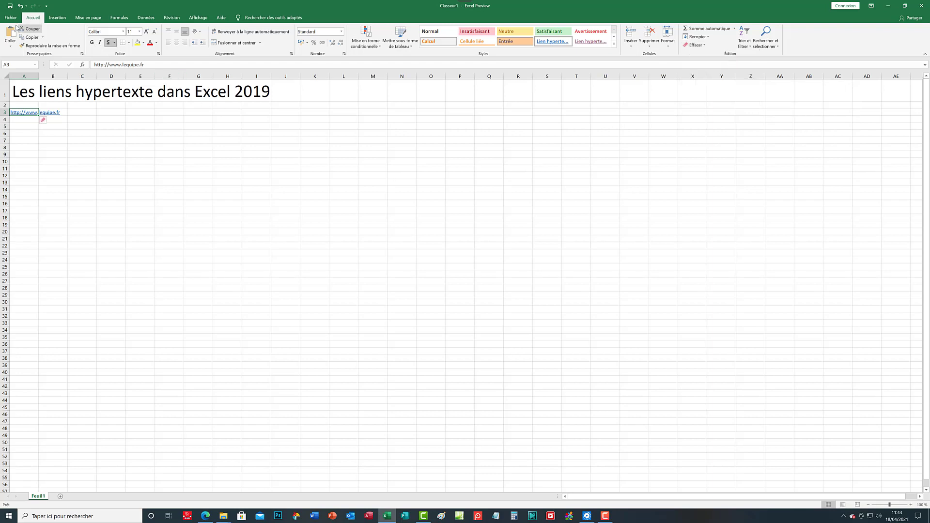
Undo the changes to cell A3 back to before the web address was entered
click(21, 6)
click(20, 7)
click(20, 7)
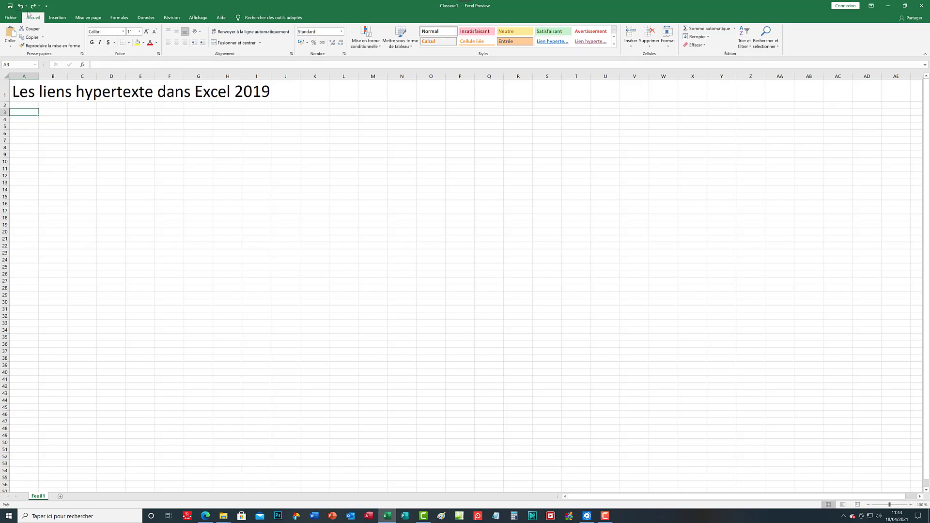
Redo the web address and link in cell A3, and remove the hyperlink with Supprimer les liens hypertexte
click(33, 7)
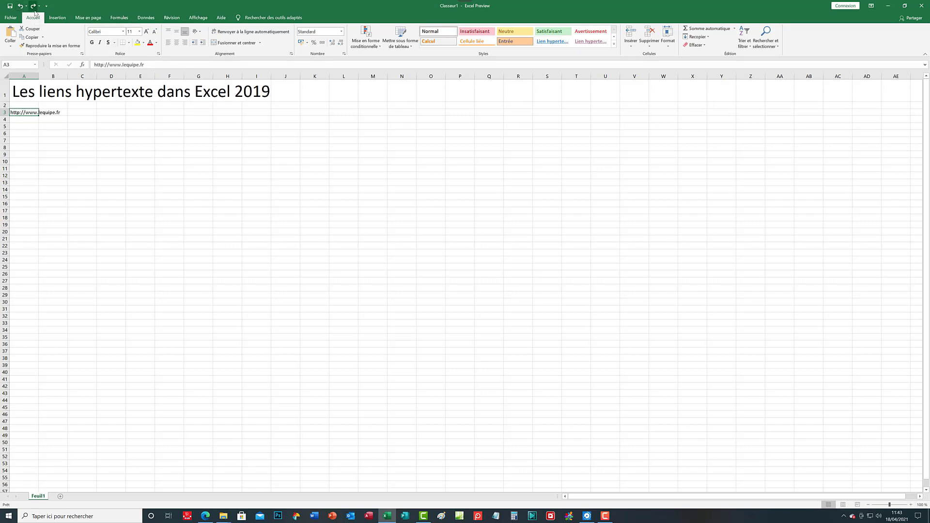
click(33, 6)
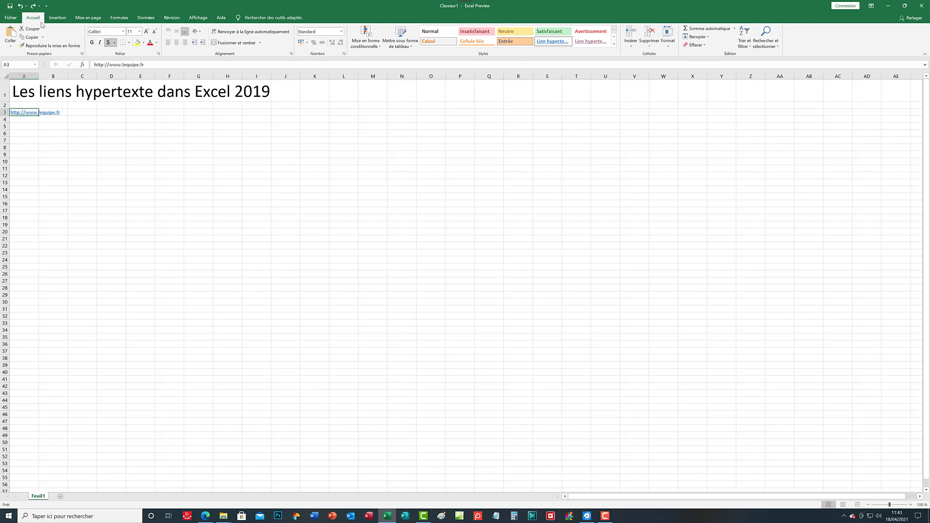
click(705, 46)
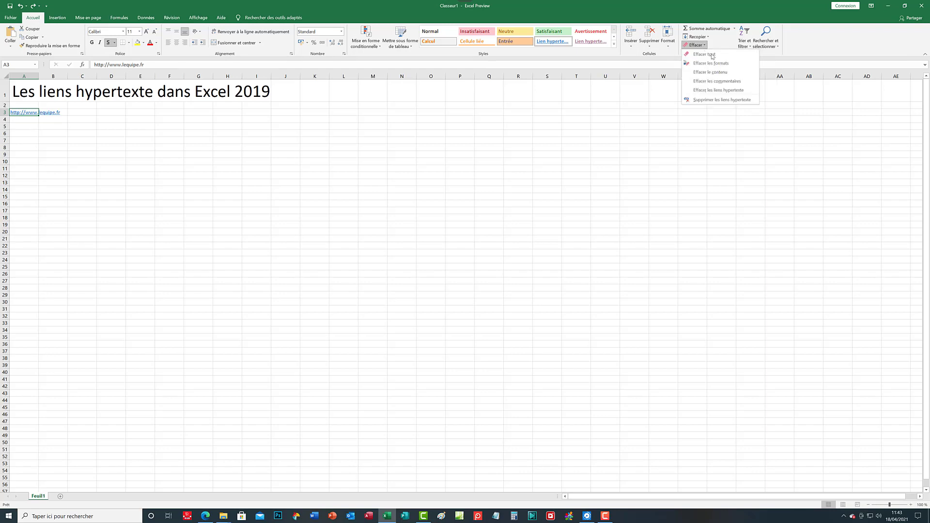
click(721, 103)
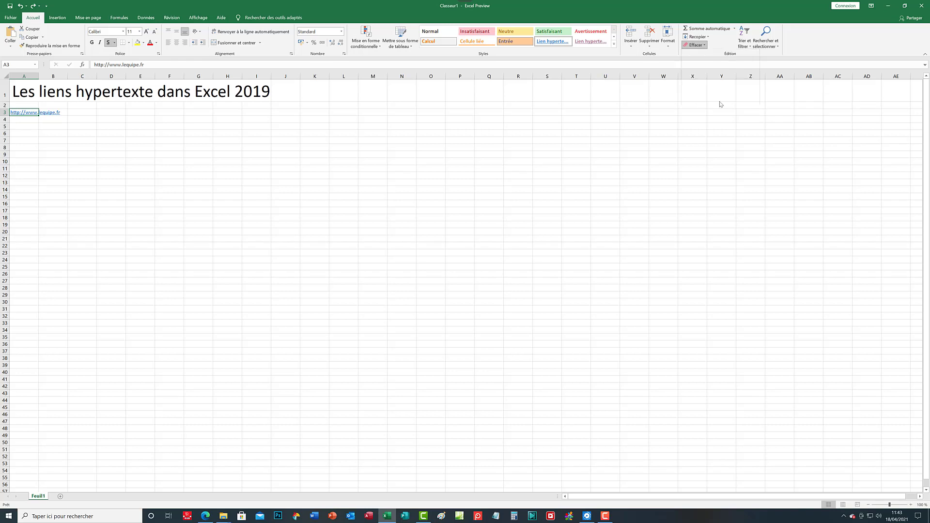
click(40, 140)
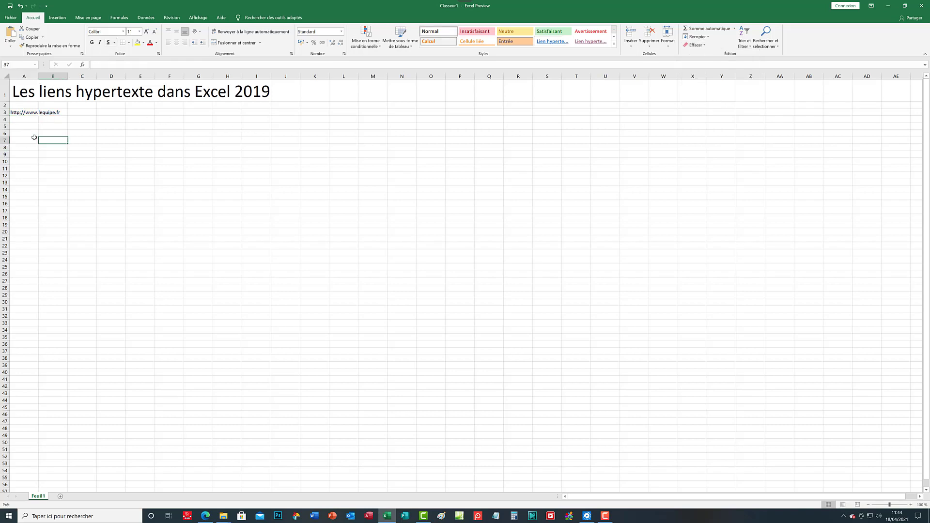
Apply the cell style Lien hypertexte visité to the plain web address in cell A3
click(22, 113)
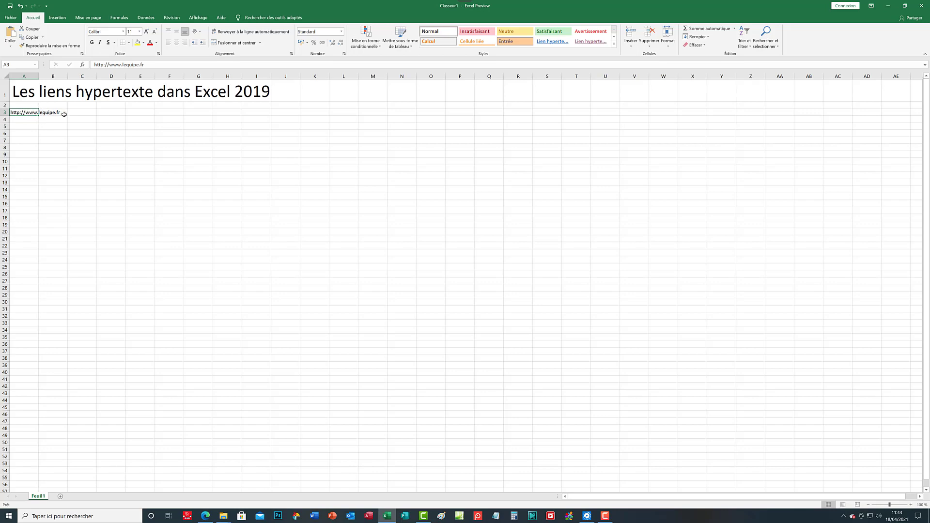
click(614, 45)
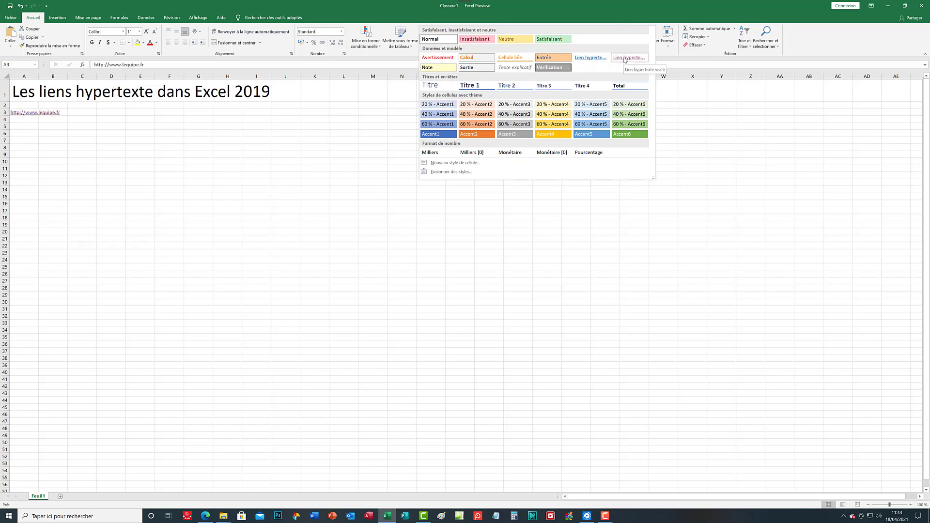
click(625, 59)
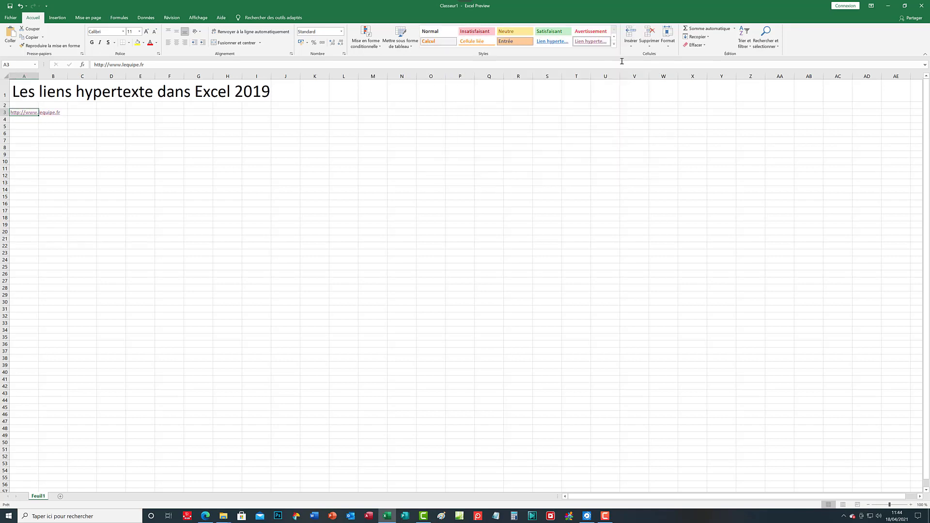
click(52, 134)
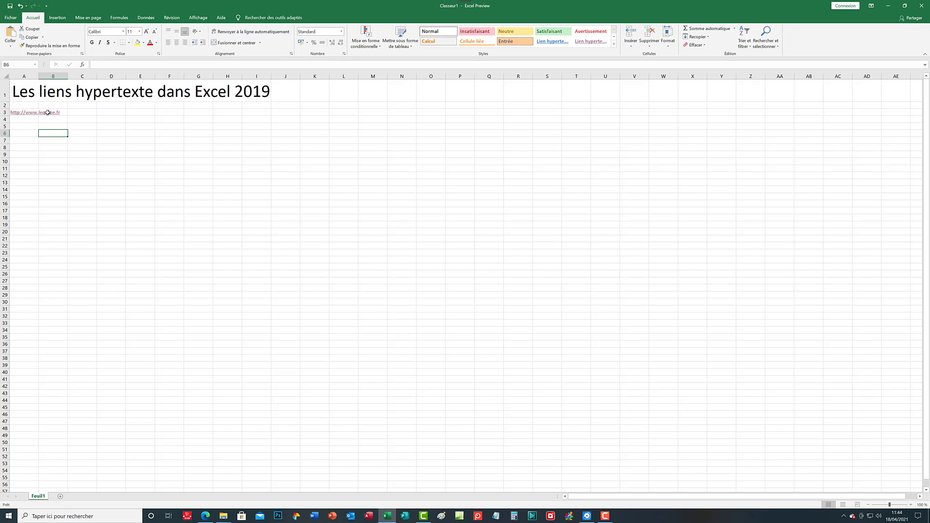
click(17, 113)
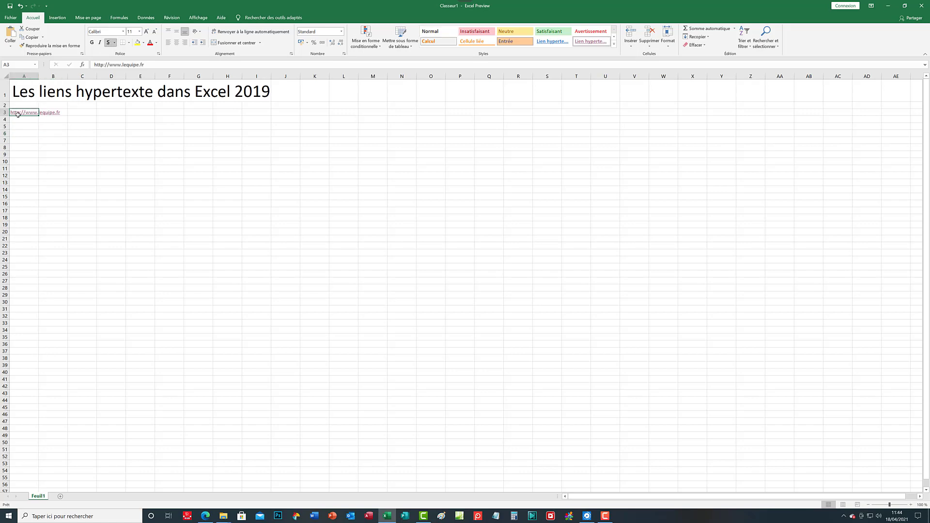
Fill cell A4 with the address from the cell above, and apply the Lien hypertexte cell style to it
click(28, 121)
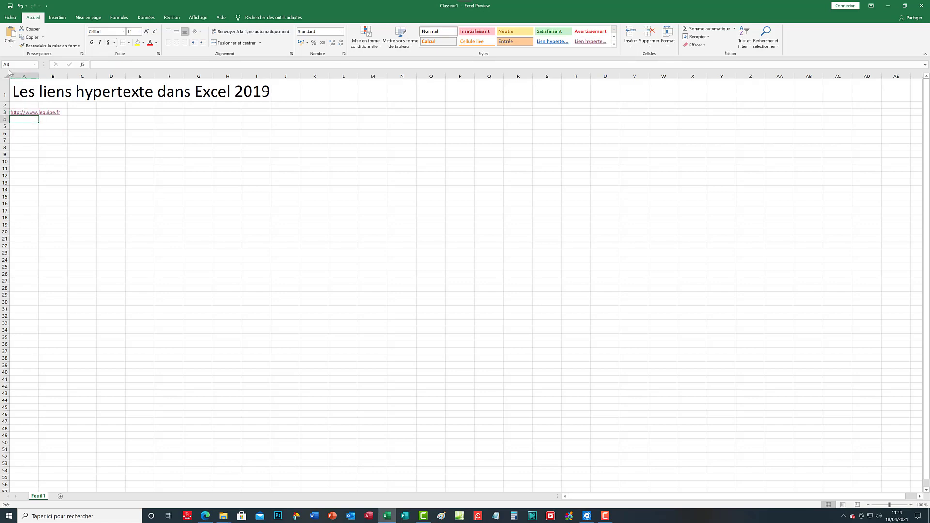
key(ctrl+b)
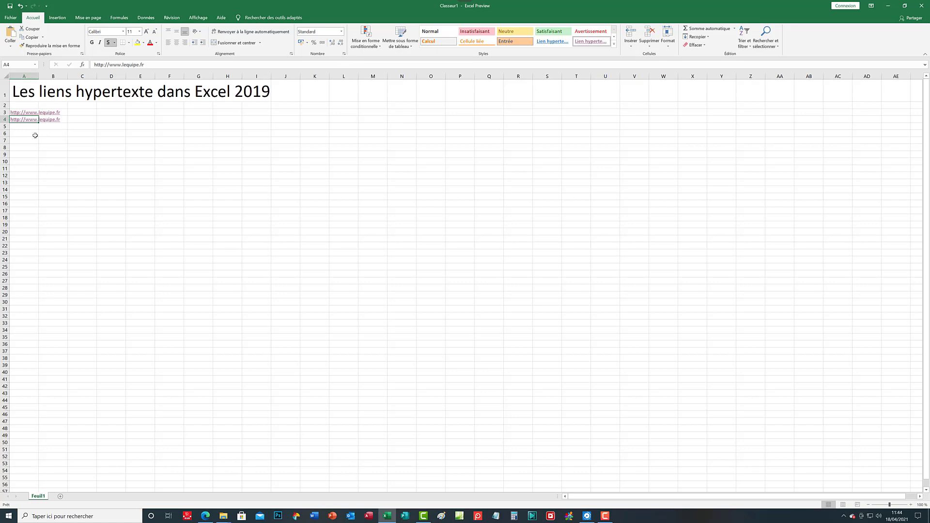
click(35, 135)
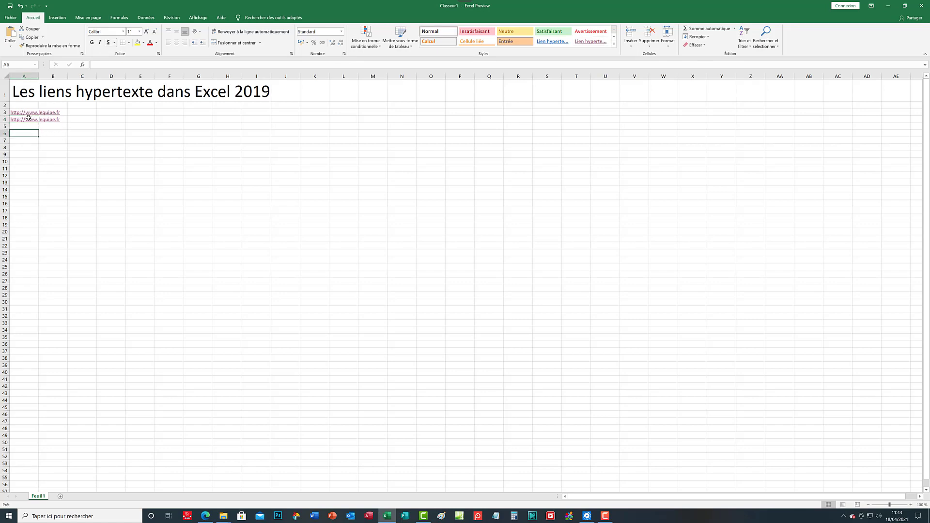
click(29, 119)
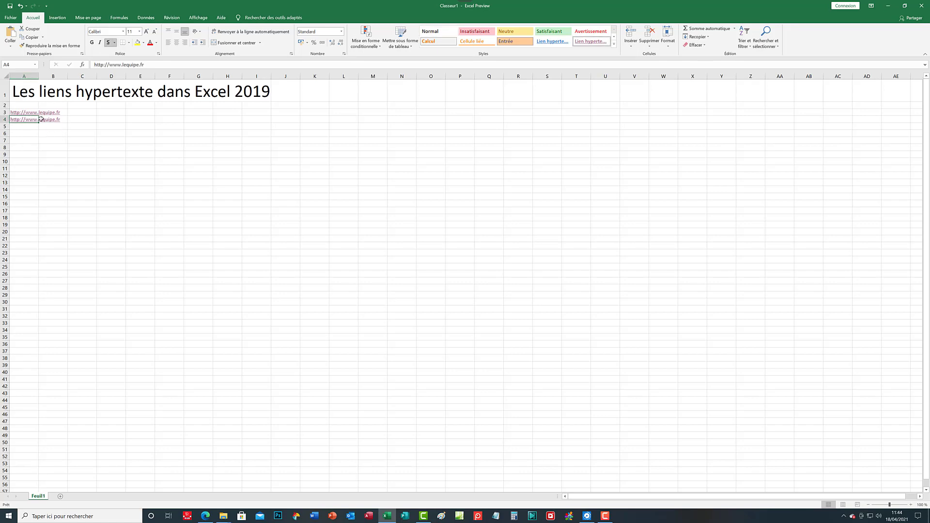
click(554, 42)
click(256, 189)
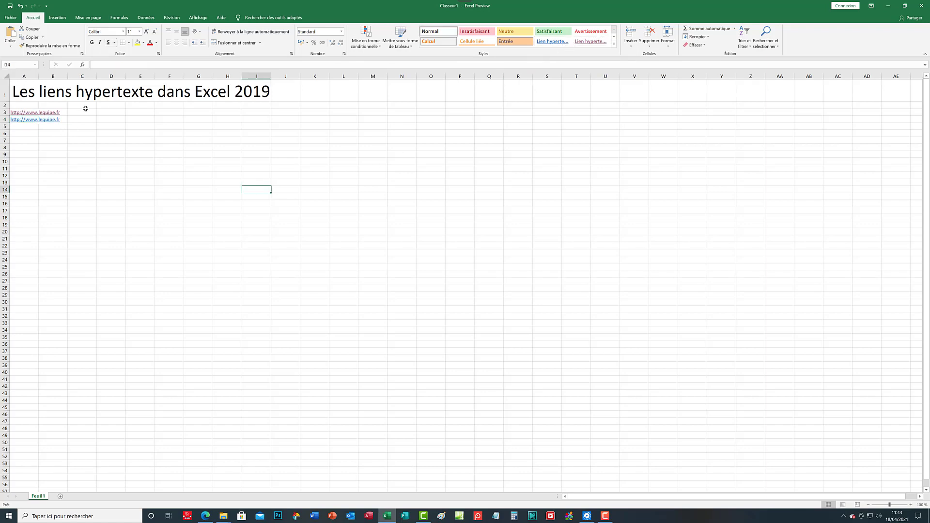
Fill cell A5 with the address from A4, and apply Effacer les liens hypertexte to it
click(29, 127)
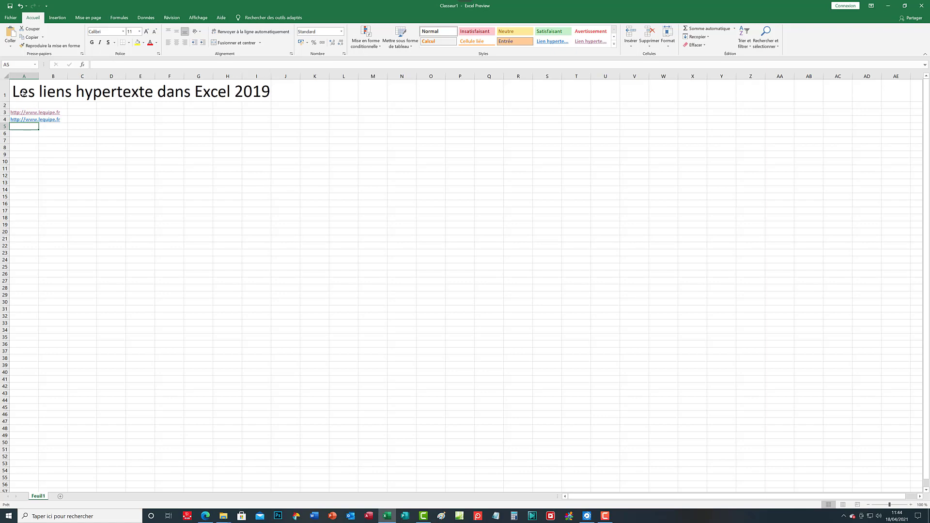
key(ctrl+v)
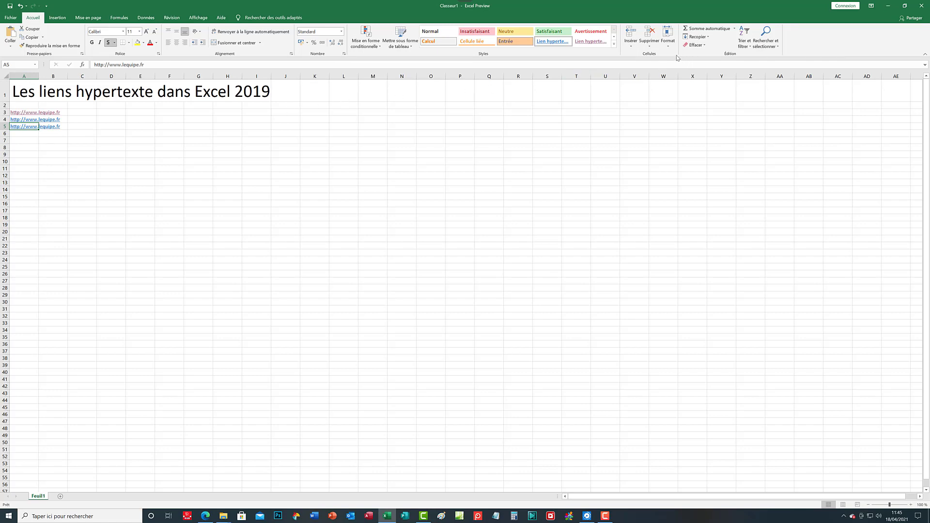
click(705, 48)
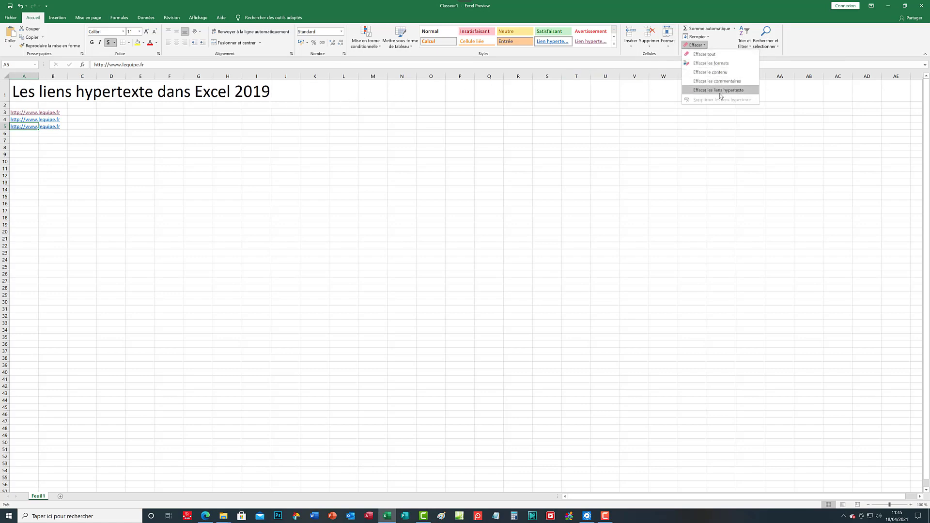
click(718, 91)
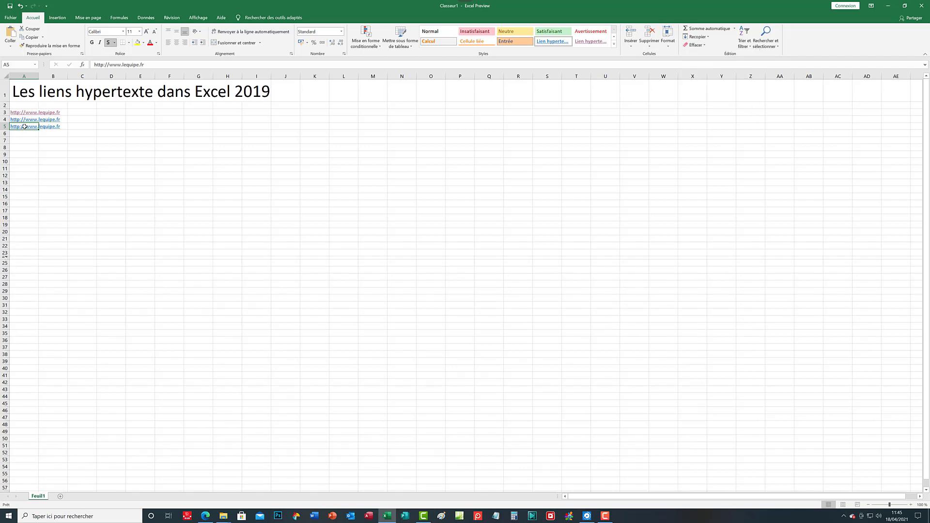
Undo the clearing and filling of cell A5, and try pasting the clipboard content there instead
click(21, 7)
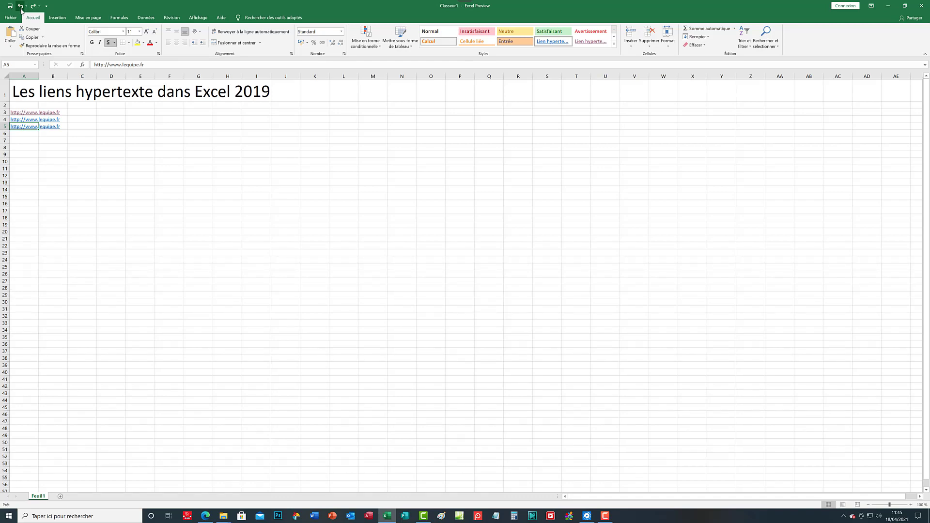
click(20, 6)
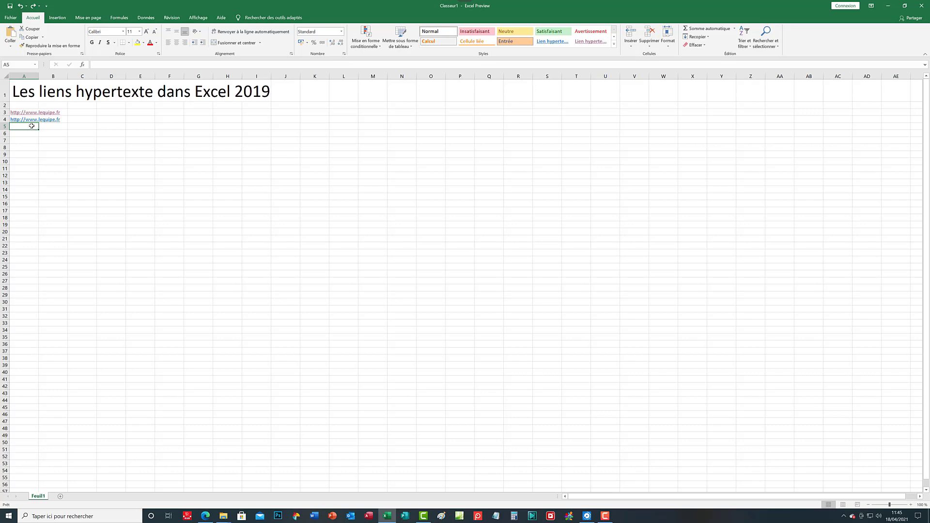
key(ctrl+v)
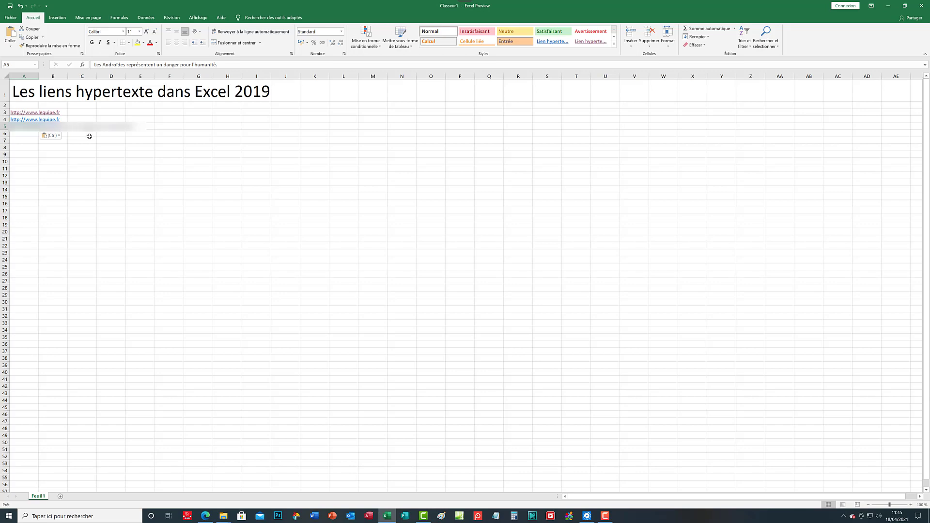
key(Delete)
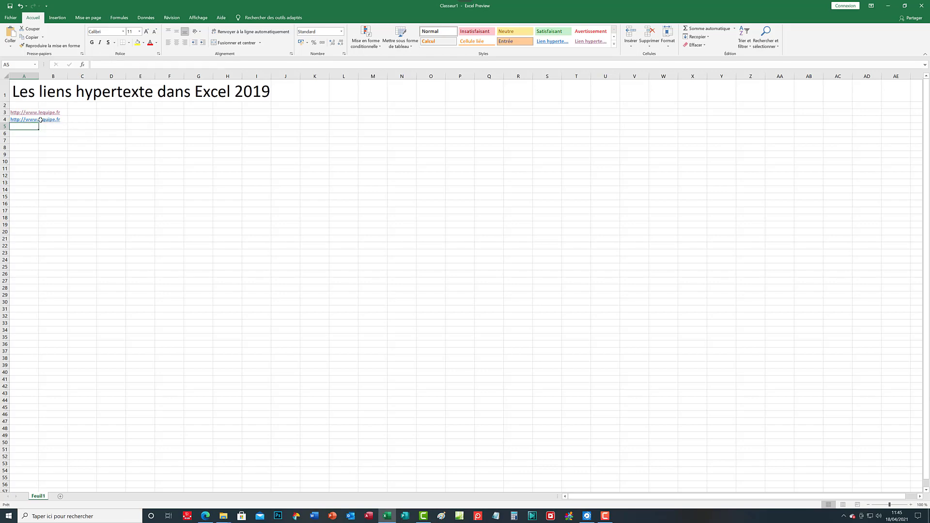
key(ctrl+z)
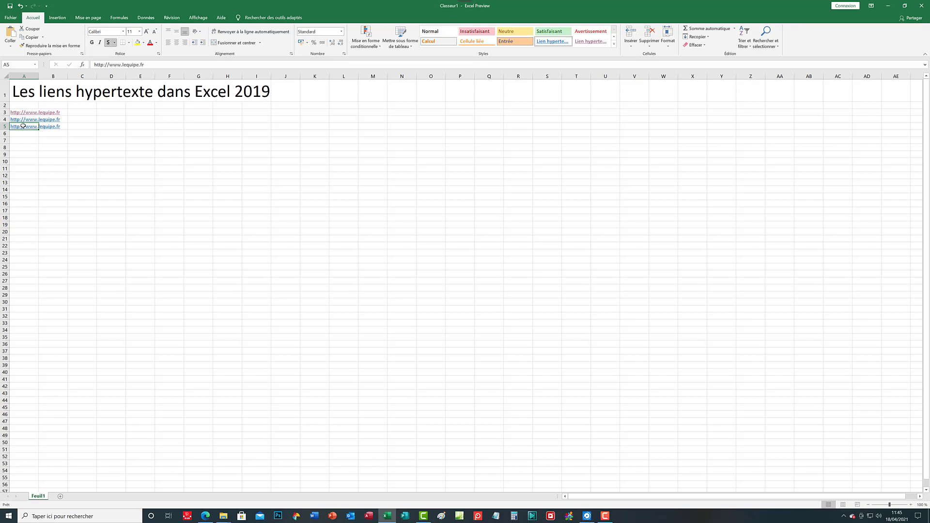
right_click(24, 127)
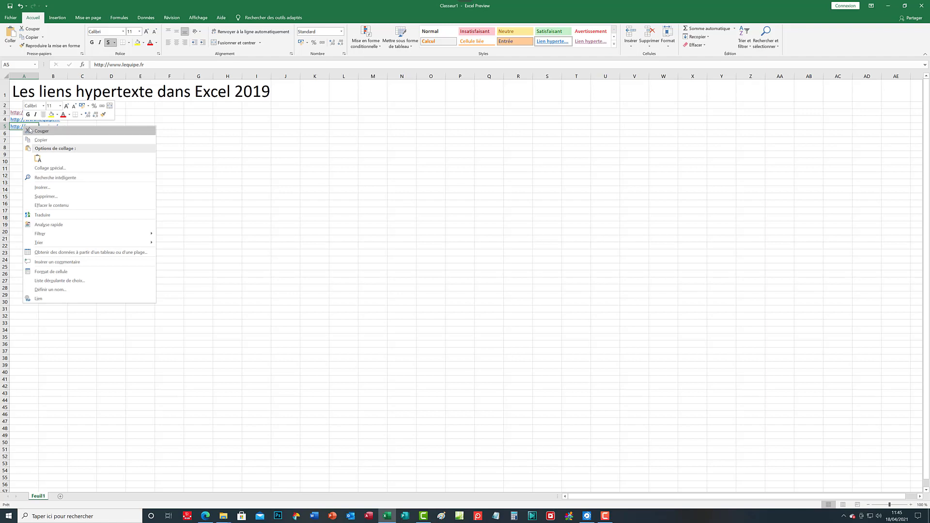
click(39, 299)
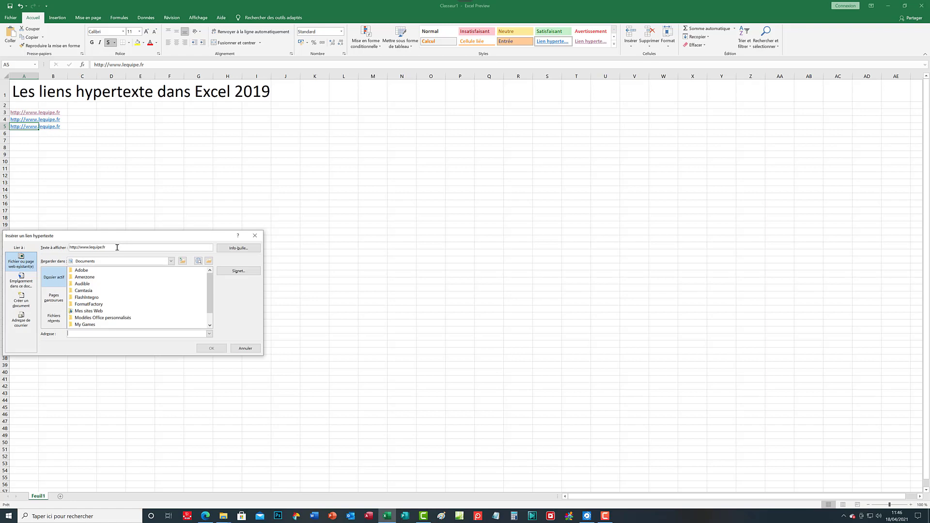
click(66, 249)
text(L'equipe)
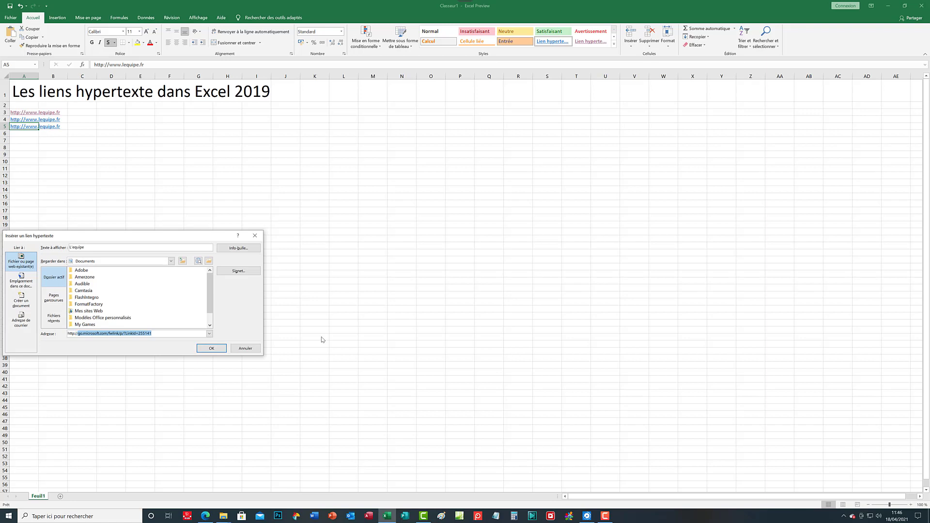
text(www.lequipe.fr)
click(212, 349)
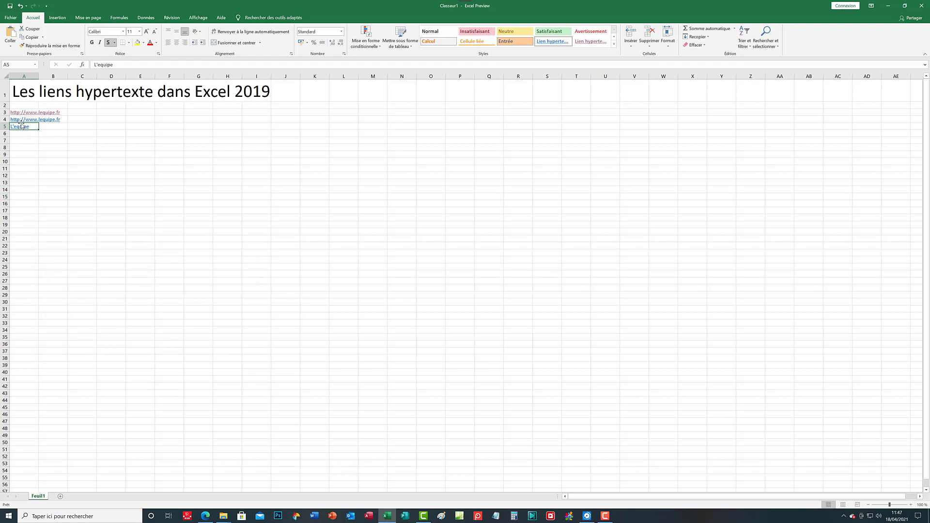
Follow the L'equipe link in cell A5 to its web page, and return to the worksheet
mouse_move(23, 129)
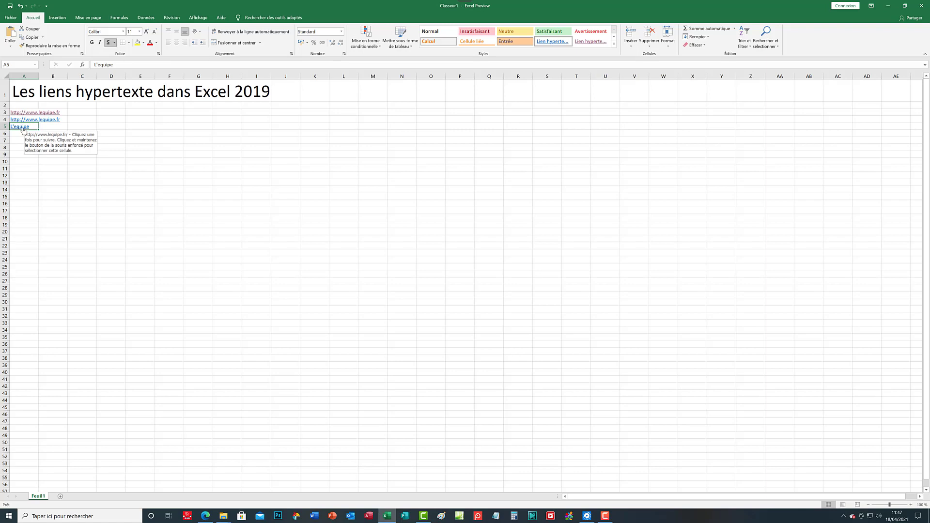
click(24, 128)
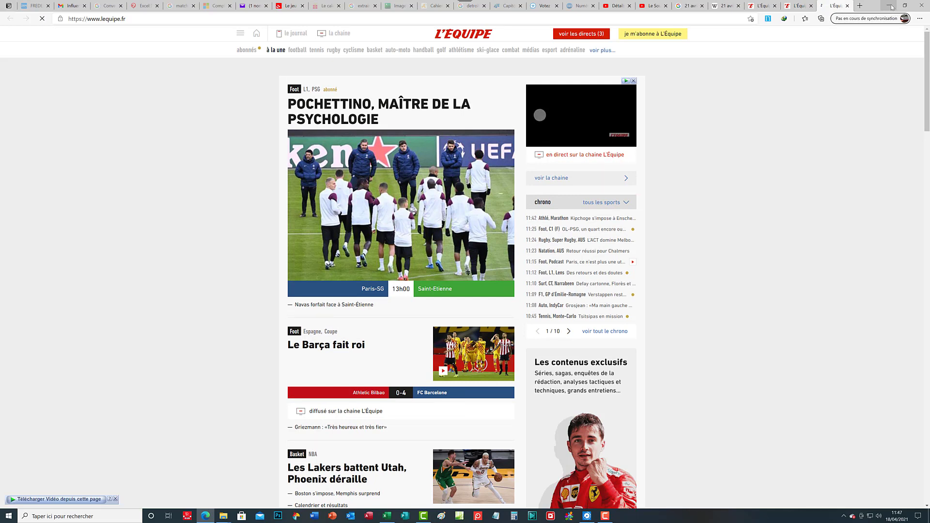
click(891, 7)
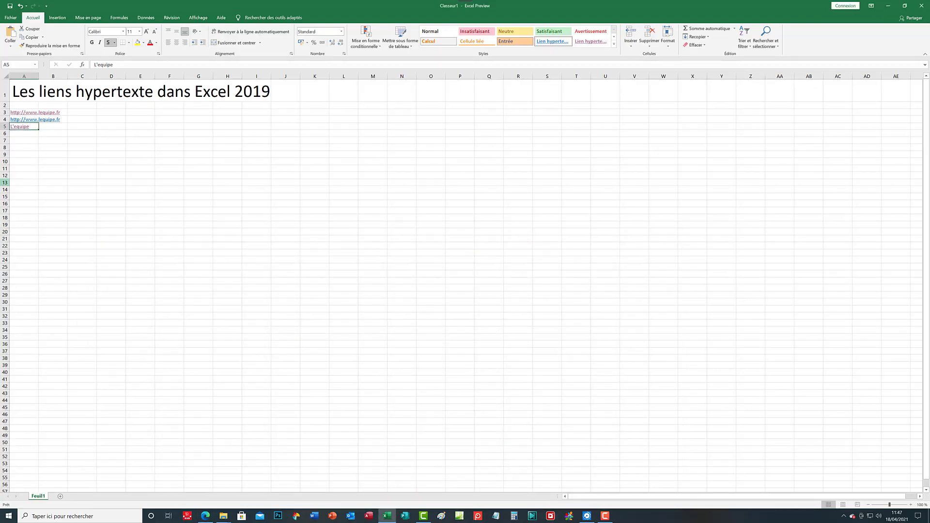
click(48, 156)
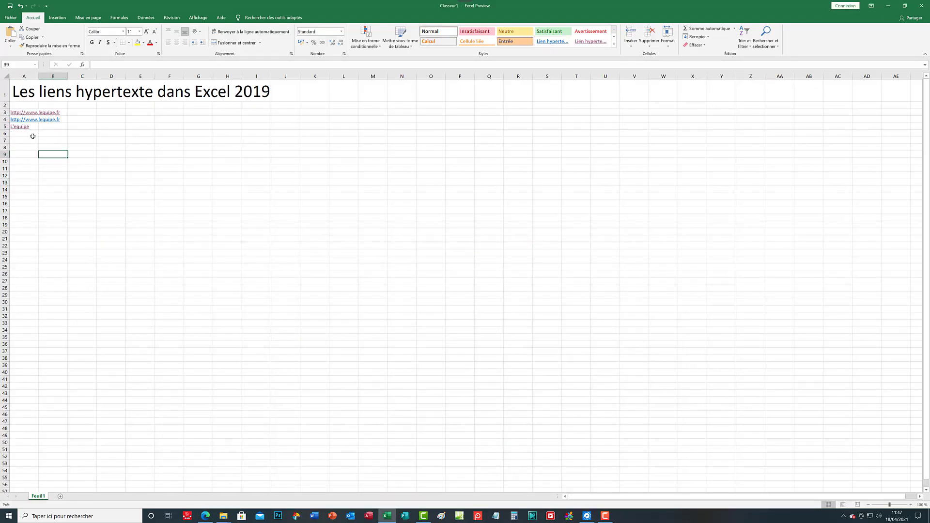
Remove the hyperlink from the L'equipe text in cell A5 with Supprimer le lien hypertexte
mouse_move(20, 129)
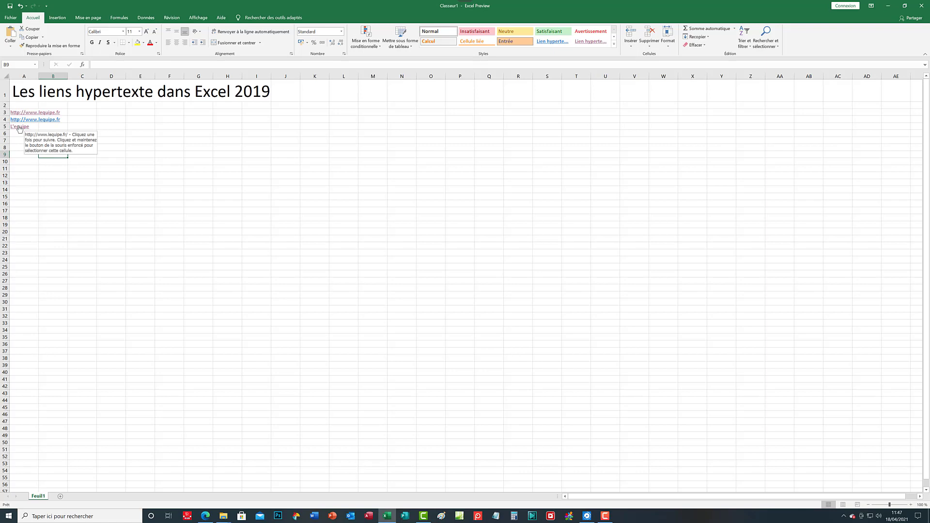
right_click(19, 129)
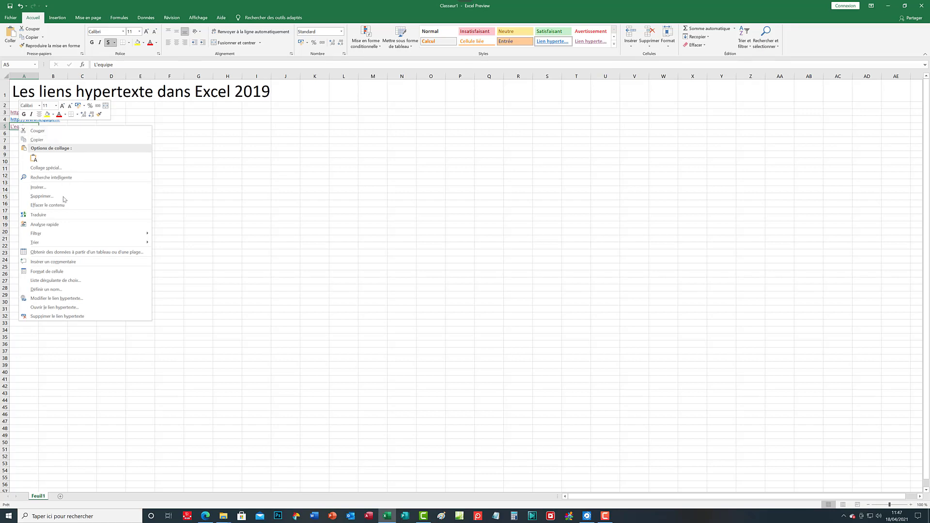
click(80, 316)
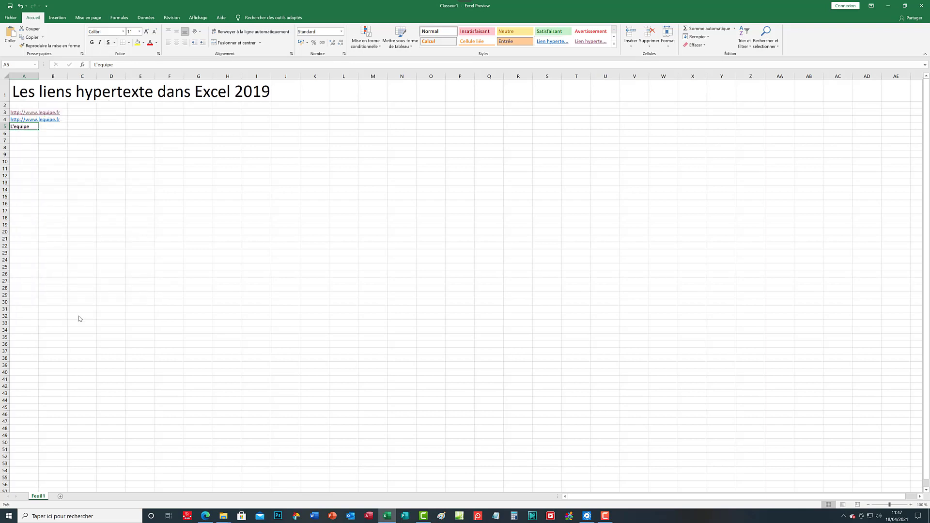
click(27, 205)
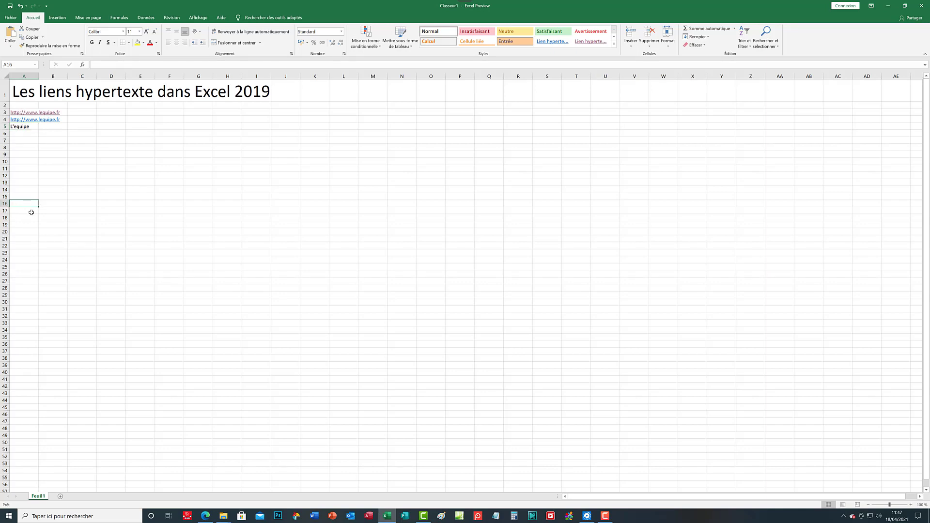